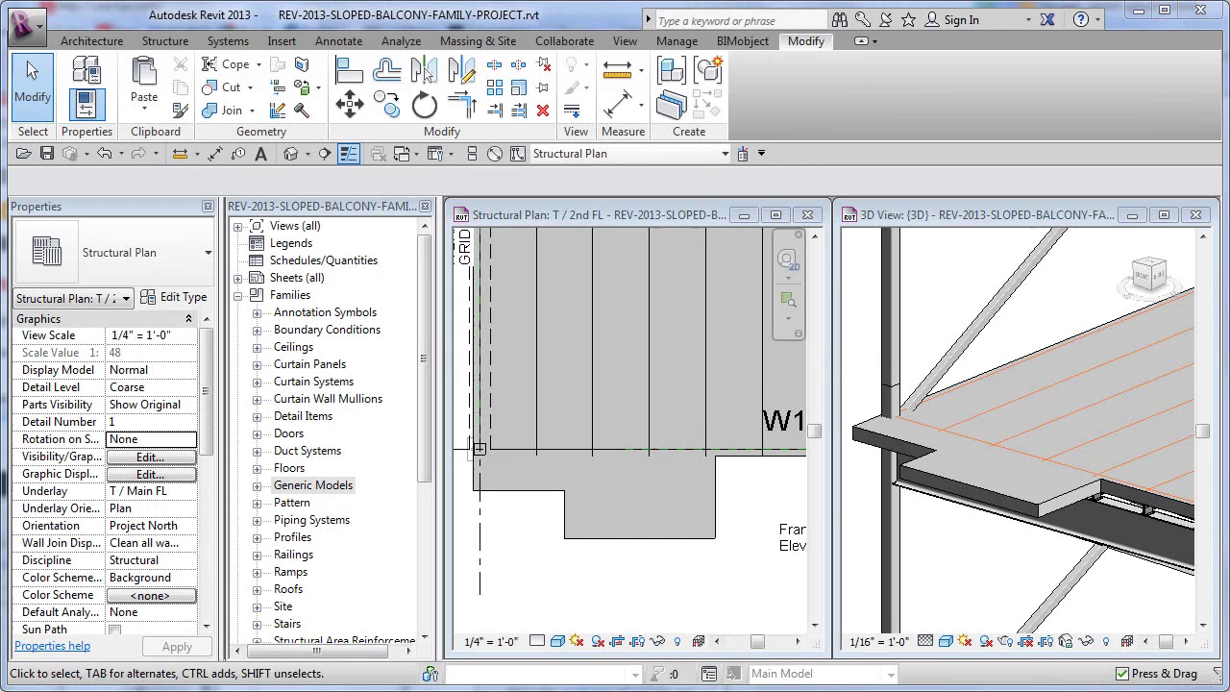
Step: Inspect the balcony floor slab in 3D and pan the 2nd floor plan to the balcony
{"action": "left_click", "coordinate": [750, 564]}
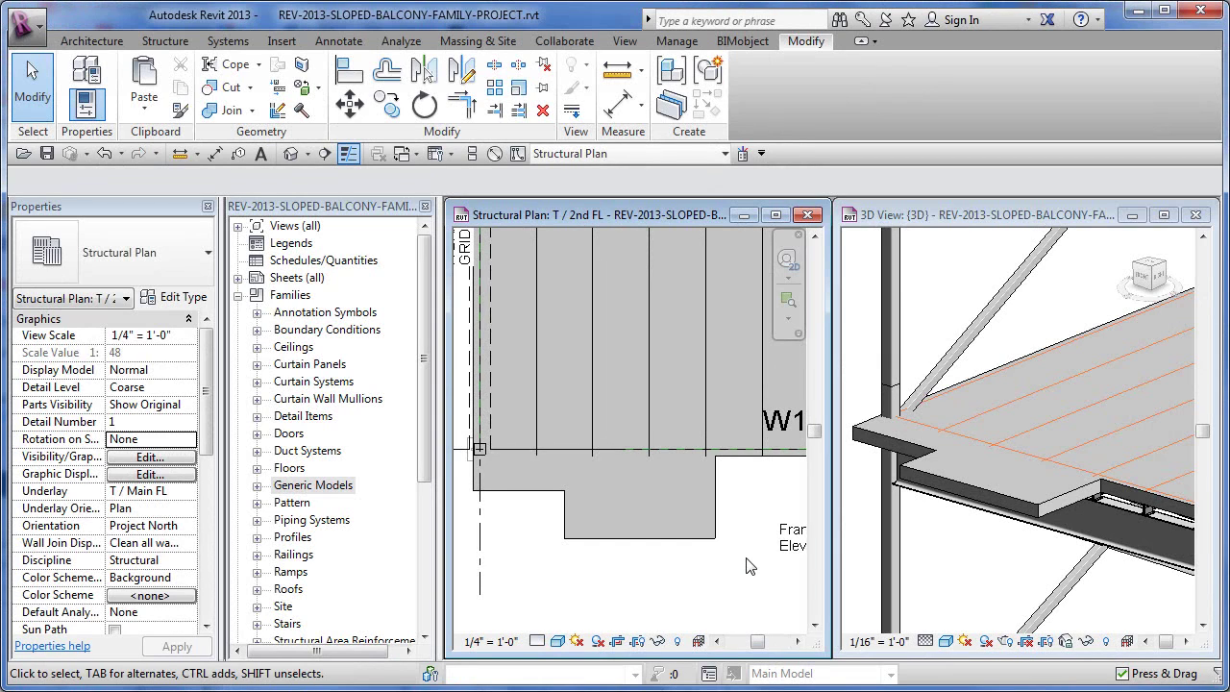
{"action": "left_click", "coordinate": [967, 538]}
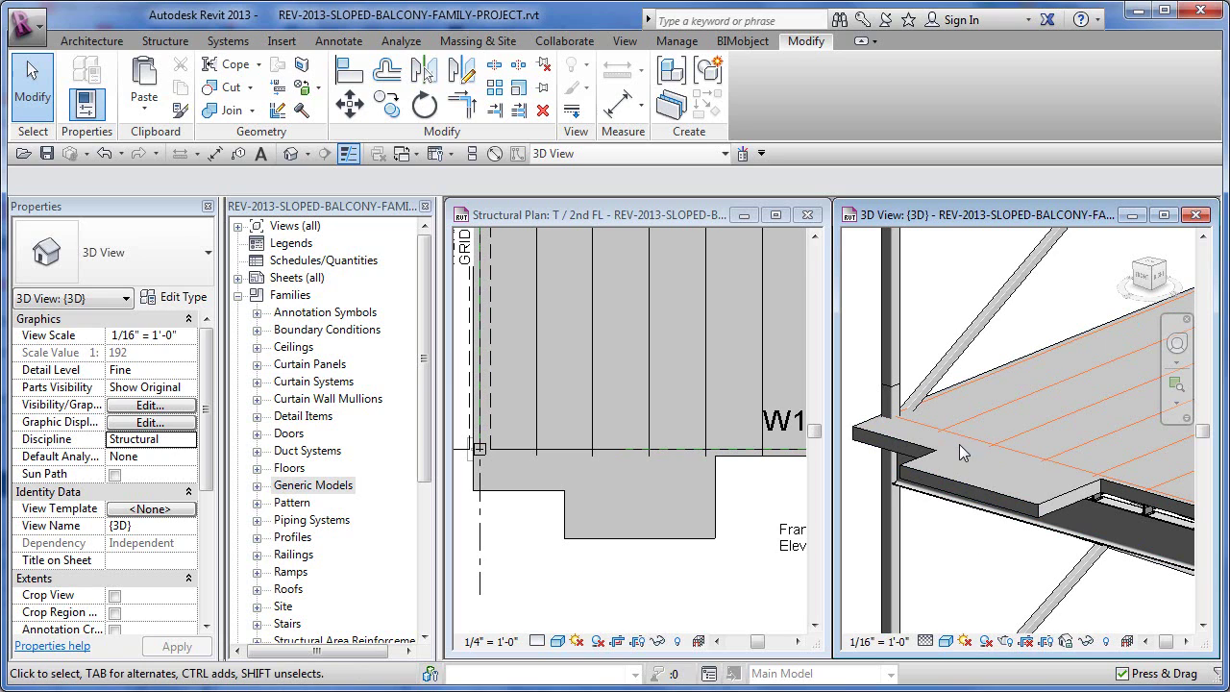
{"action": "left_click", "coordinate": [1010, 491]}
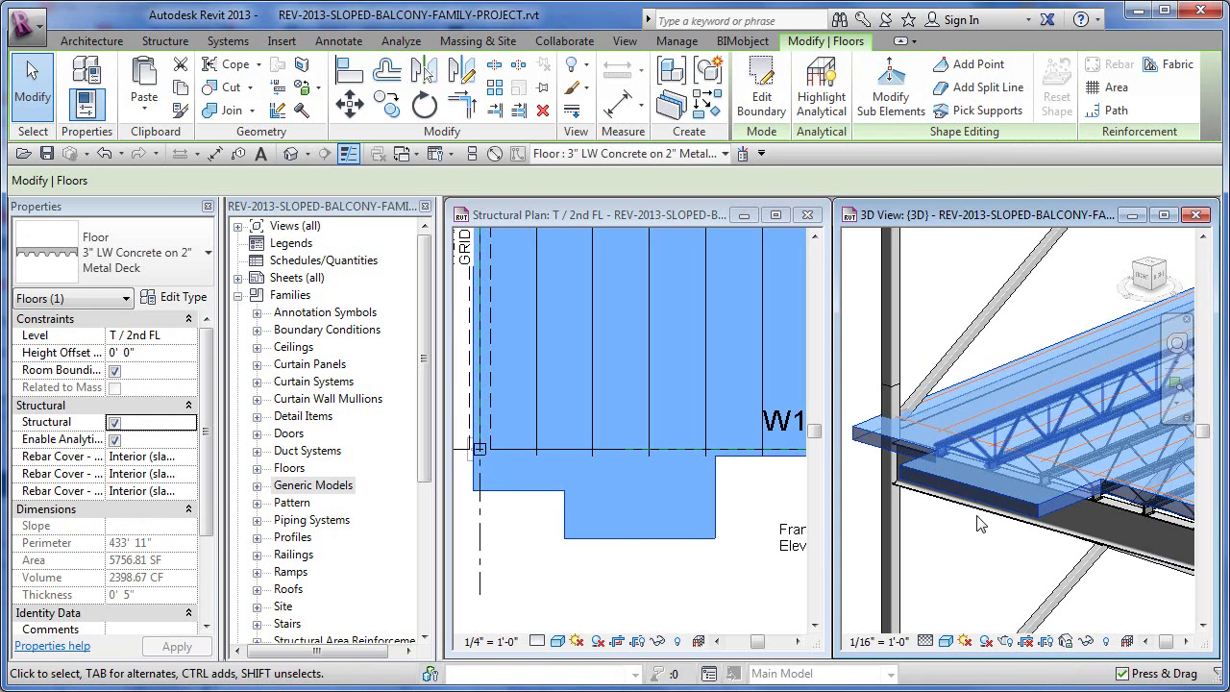
{"action": "key", "text": "Escape"}
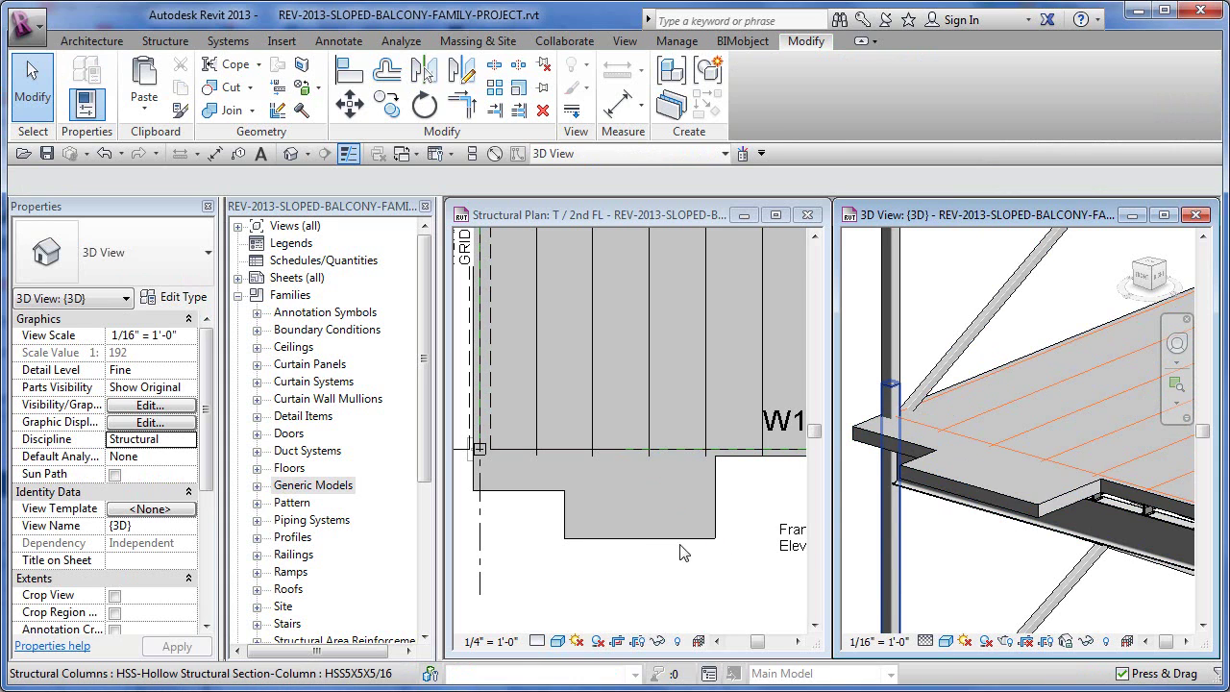
{"action": "left_click", "coordinate": [654, 522]}
{"action": "middle_click_drag", "start_coordinate": [654, 522], "coordinate": [423, 536]}
{"action": "middle_click_drag", "start_coordinate": [694, 494], "coordinate": [783, 485]}
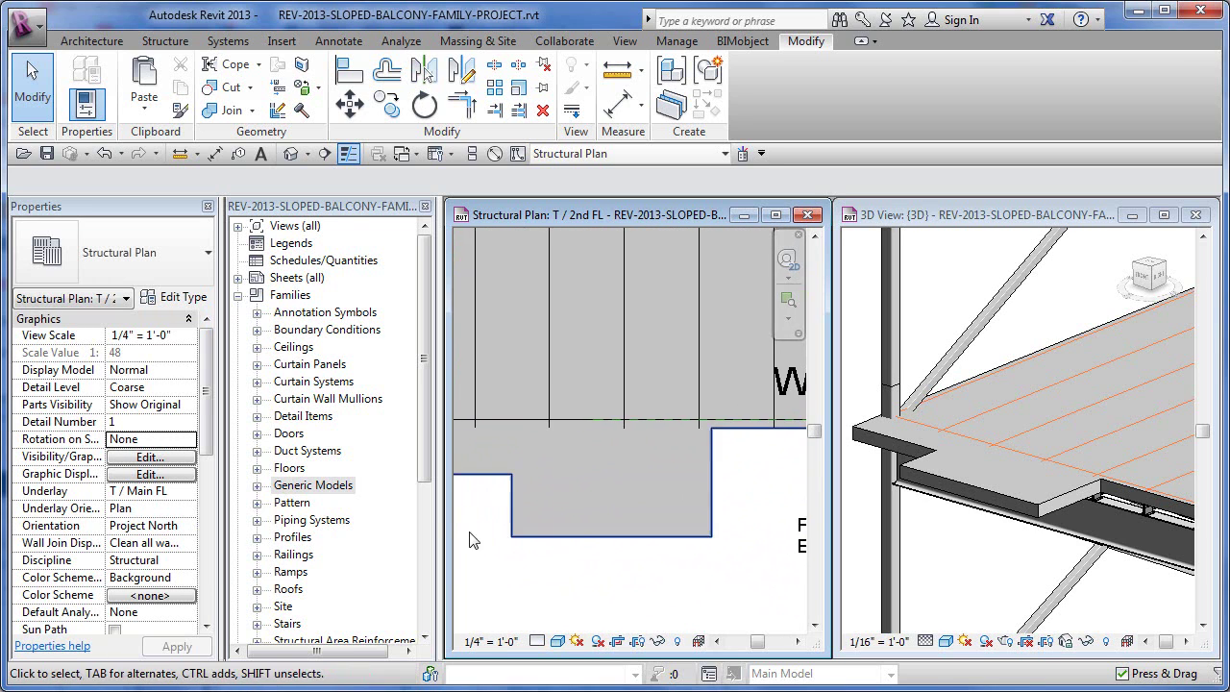
Step: Place Wedge Void 1 from Generic Models > Wedge-Void-Family on the balcony floor face
{"action": "left_click", "coordinate": [256, 488]}
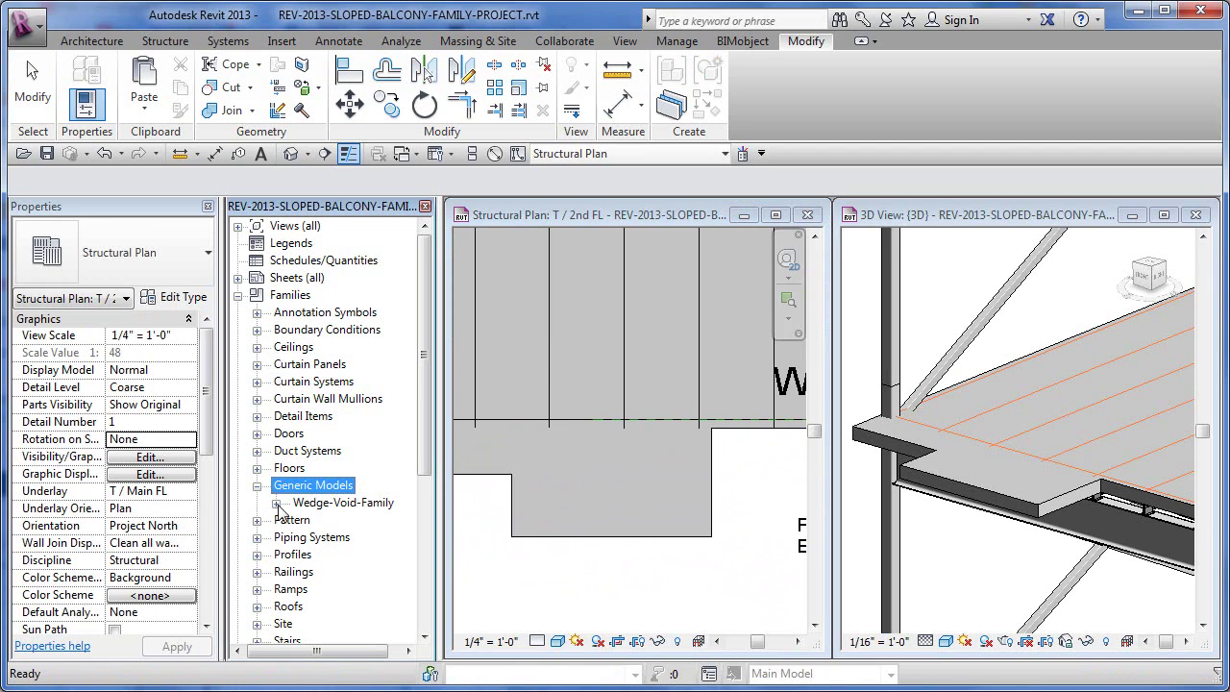
{"action": "left_click", "coordinate": [276, 504]}
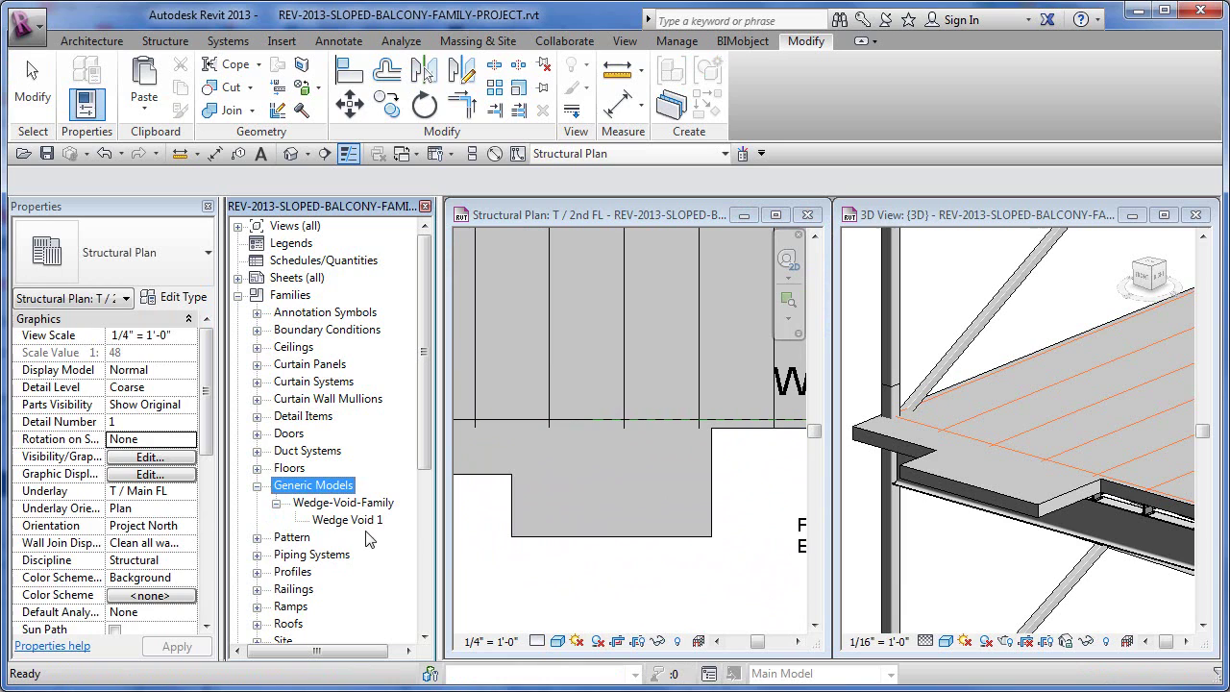
{"action": "left_click", "coordinate": [353, 520]}
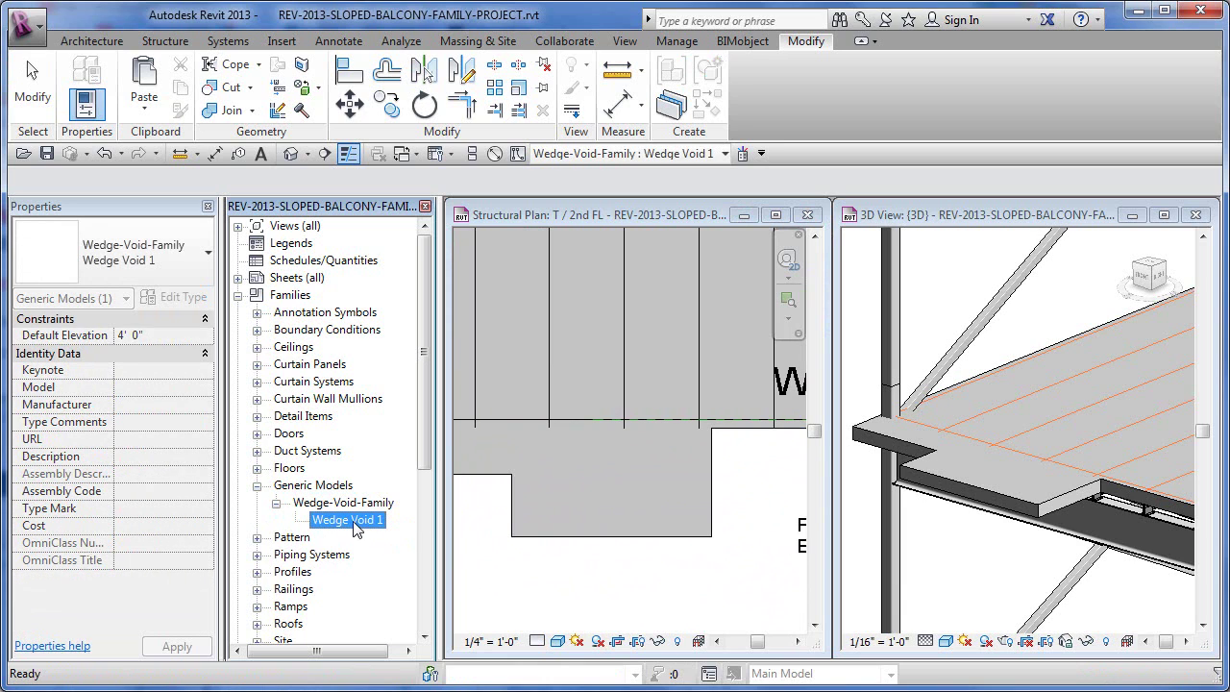
{"action": "left_click_drag", "start_coordinate": [541, 466], "coordinate": [567, 444]}
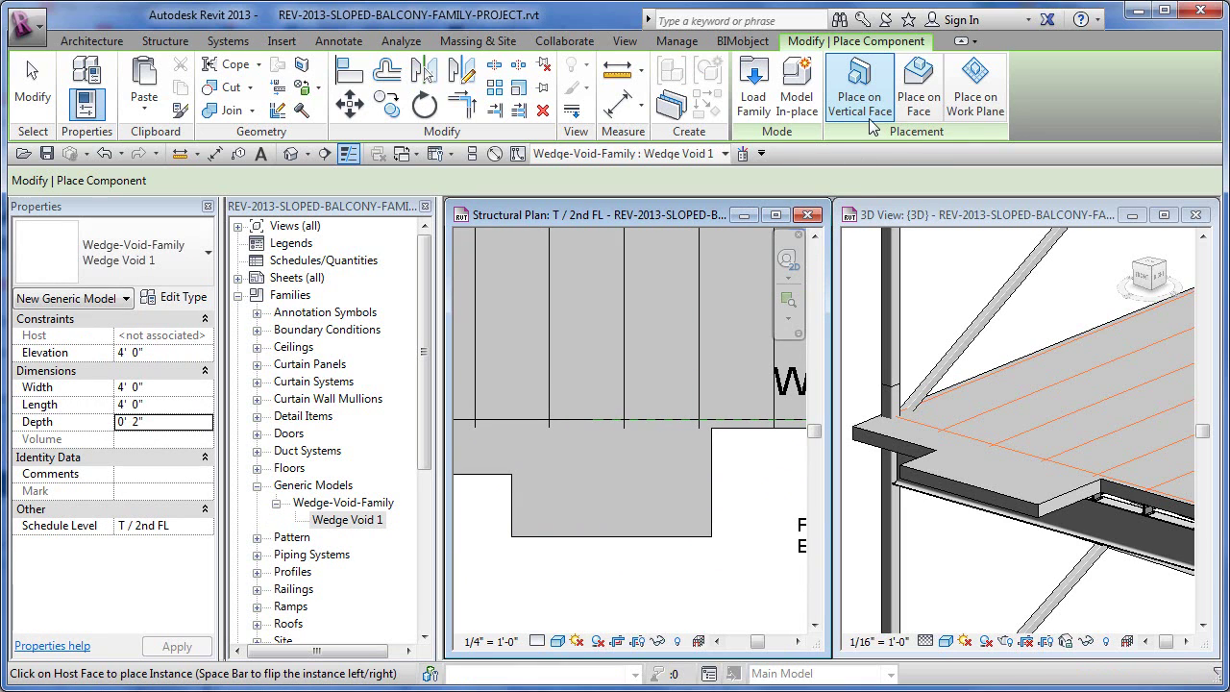
{"action": "left_click", "coordinate": [920, 96]}
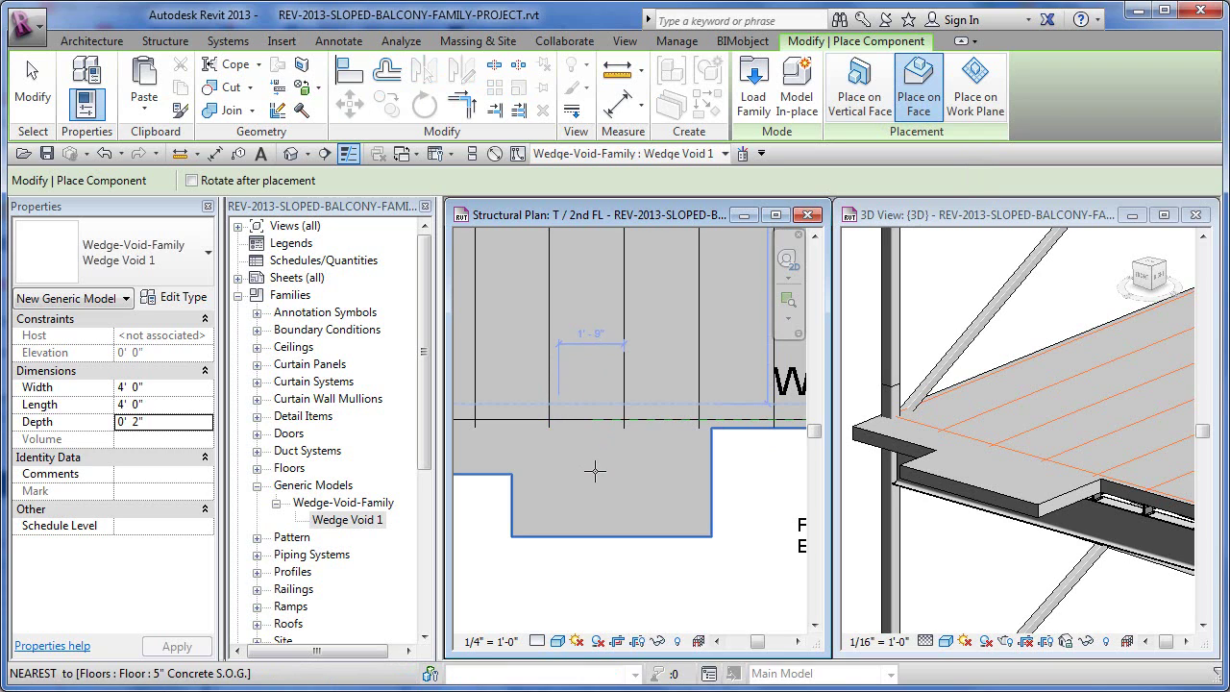
{"action": "left_click", "coordinate": [629, 469]}
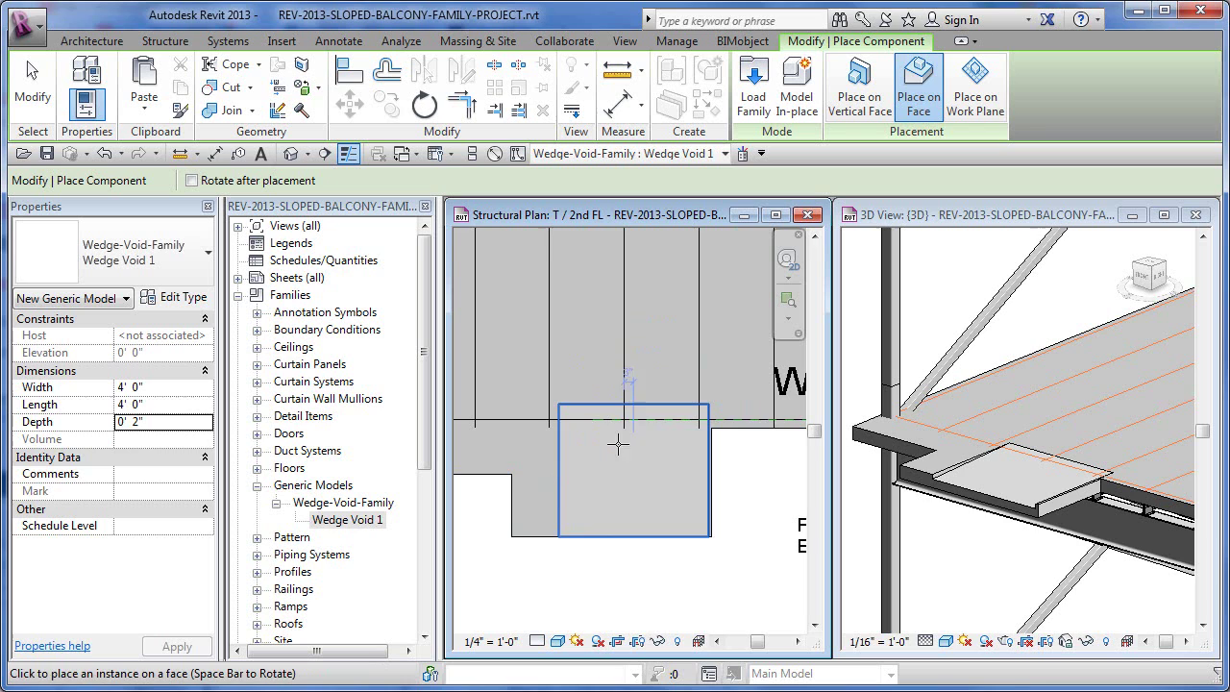
Step: Nudge the placed wedge void left until its dimension reads 2'-5"
{"action": "left_click", "coordinate": [615, 478]}
{"action": "key", "text": "Escape"}
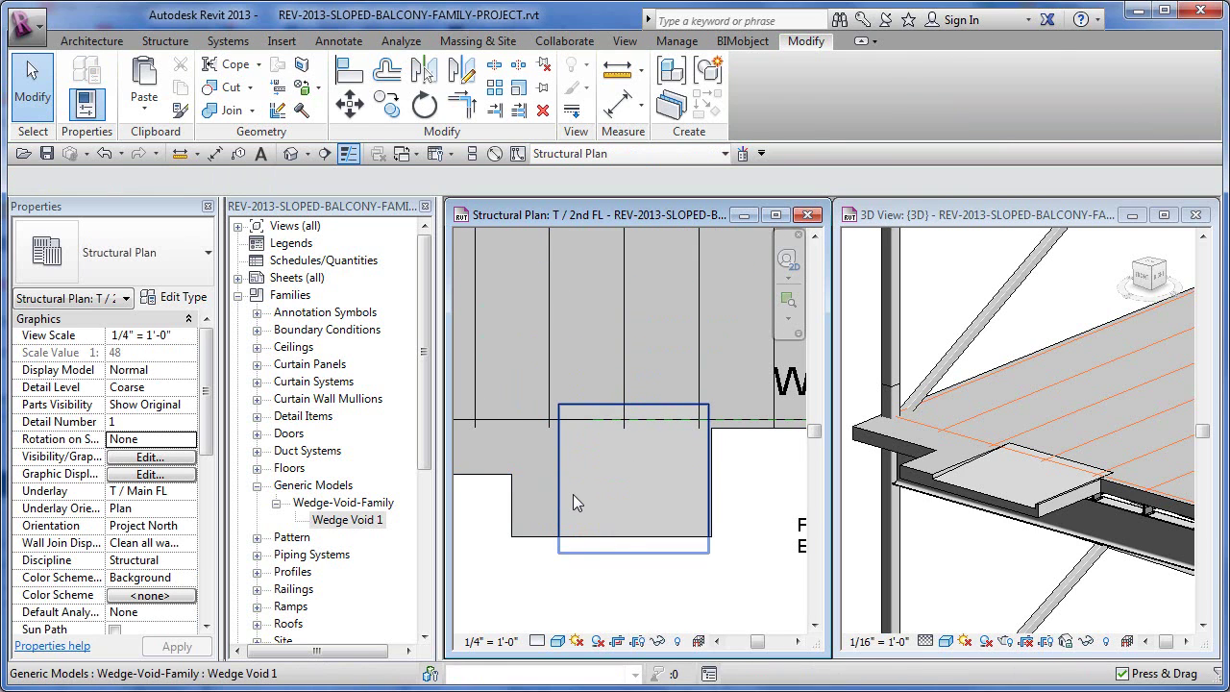
{"action": "left_click", "coordinate": [573, 496]}
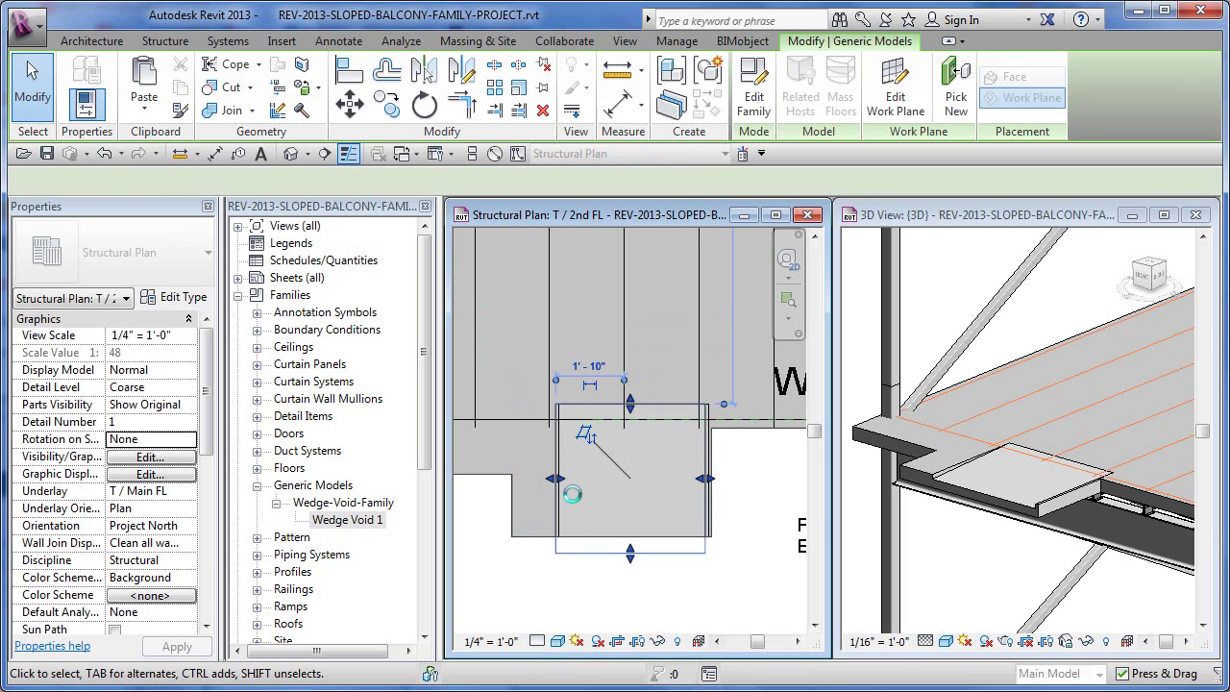
{"action": "key", "text": "Left"}
{"action": "key", "text": "Left"}
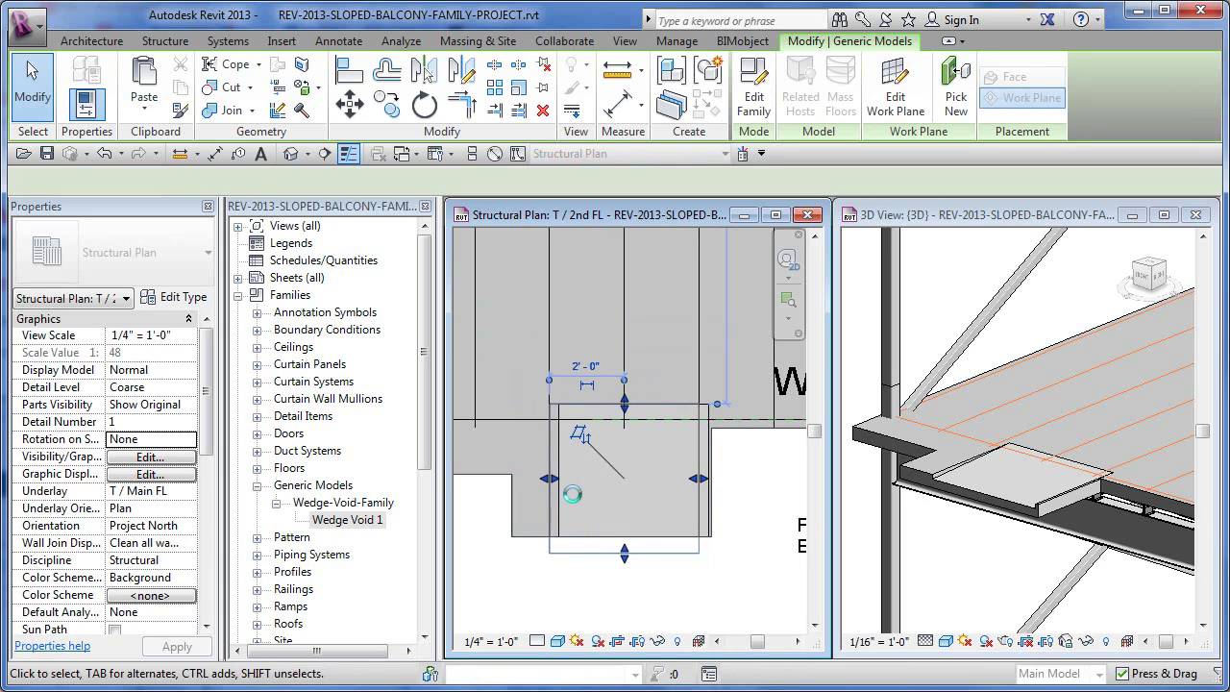
{"action": "key", "text": "Left"}
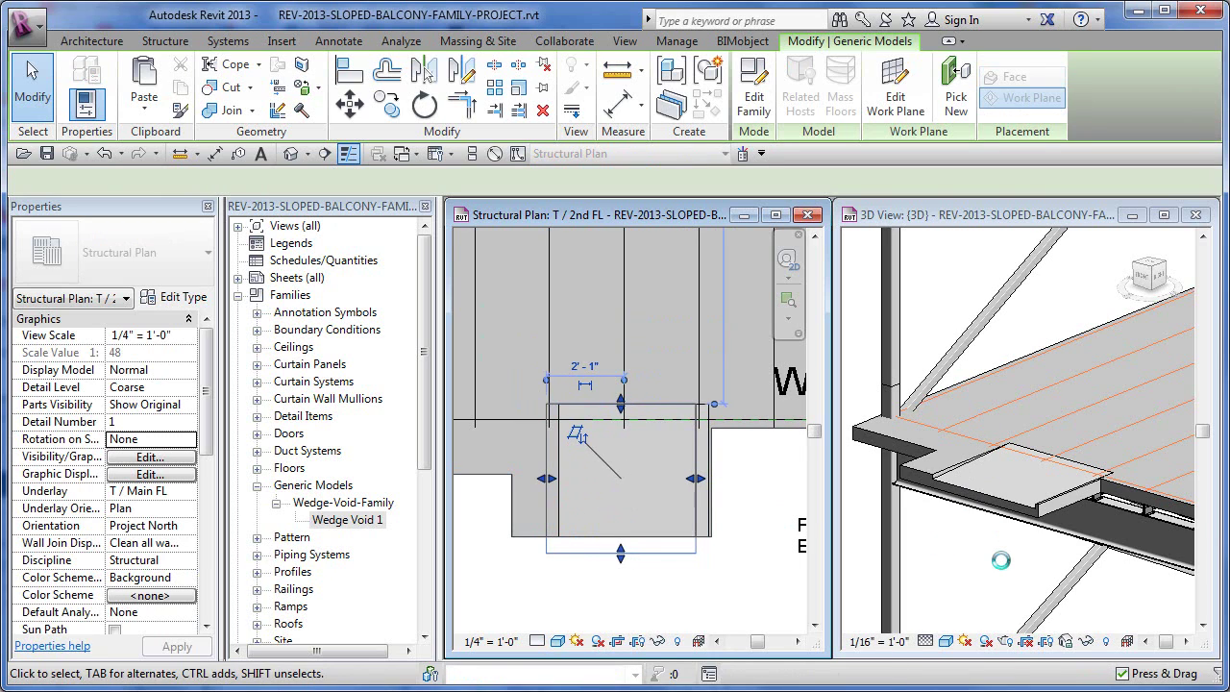
{"action": "key", "text": "Left"}
{"action": "key", "text": "Left"}
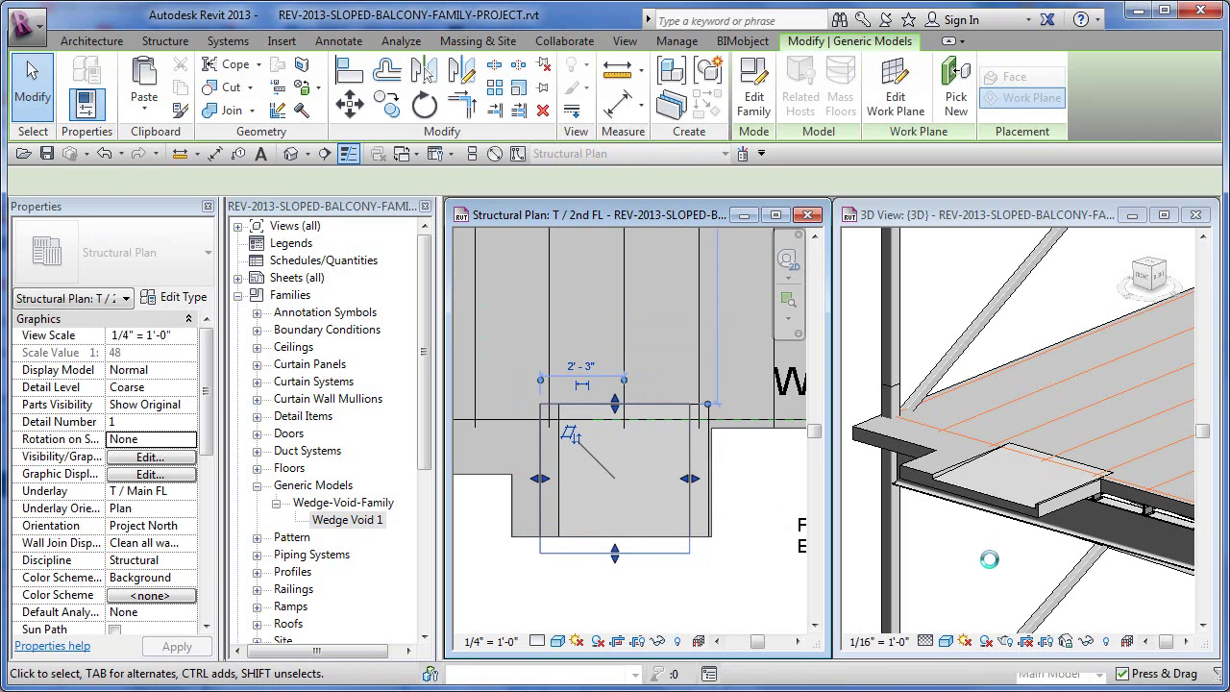
{"action": "key", "text": "Left"}
{"action": "key", "text": "Left"}
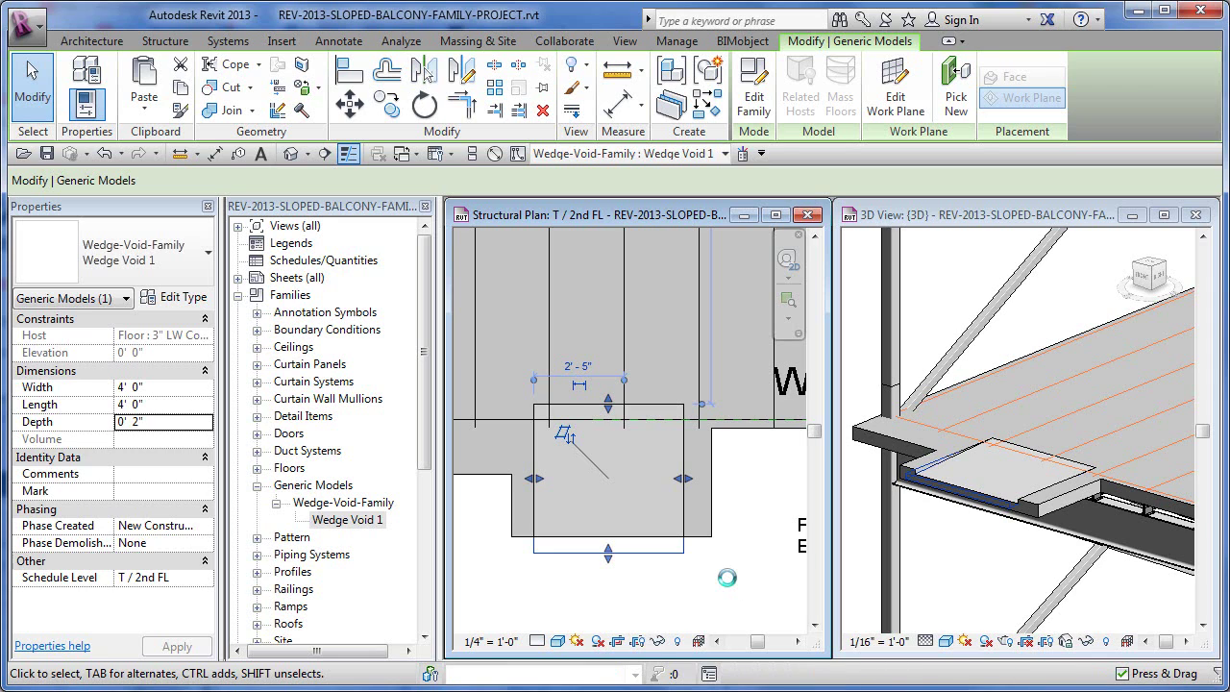
Step: Nudge the wedge void up, deselect it, and zoom the 3D view
{"action": "key", "text": "Up"}
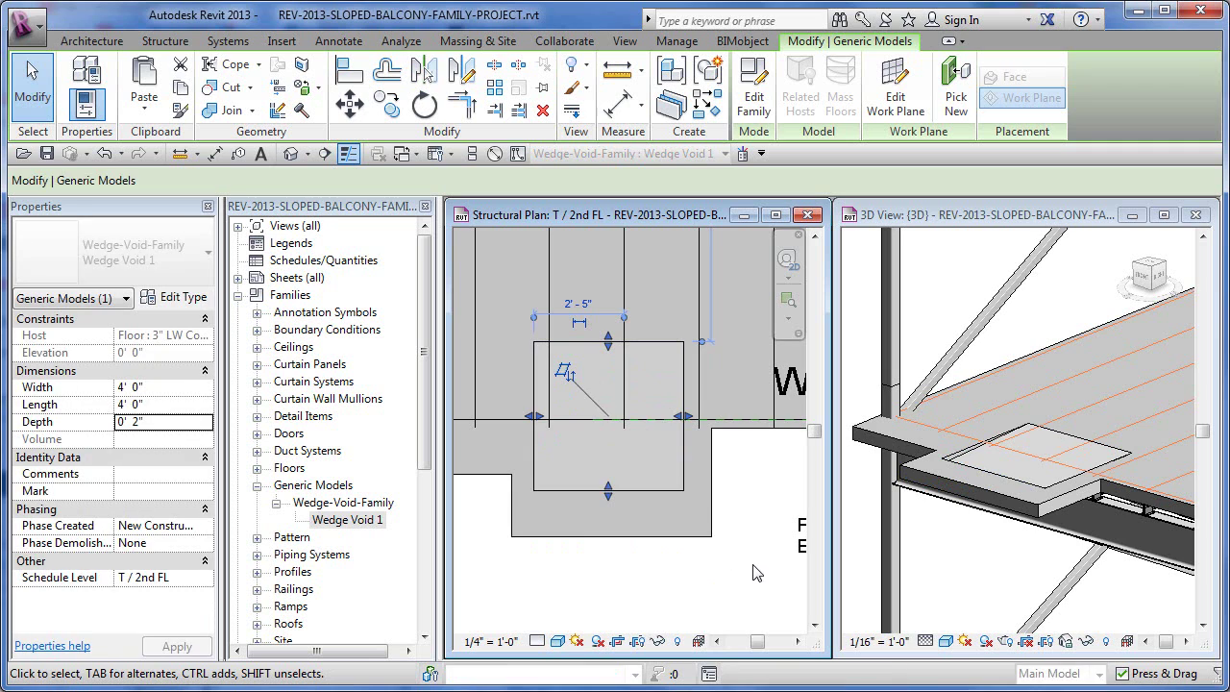
{"action": "key", "text": "Escape"}
{"action": "left_click", "coordinate": [970, 540]}
{"action": "scroll", "coordinate": [1084, 558], "scroll_direction": "up", "scroll_amount": 3}
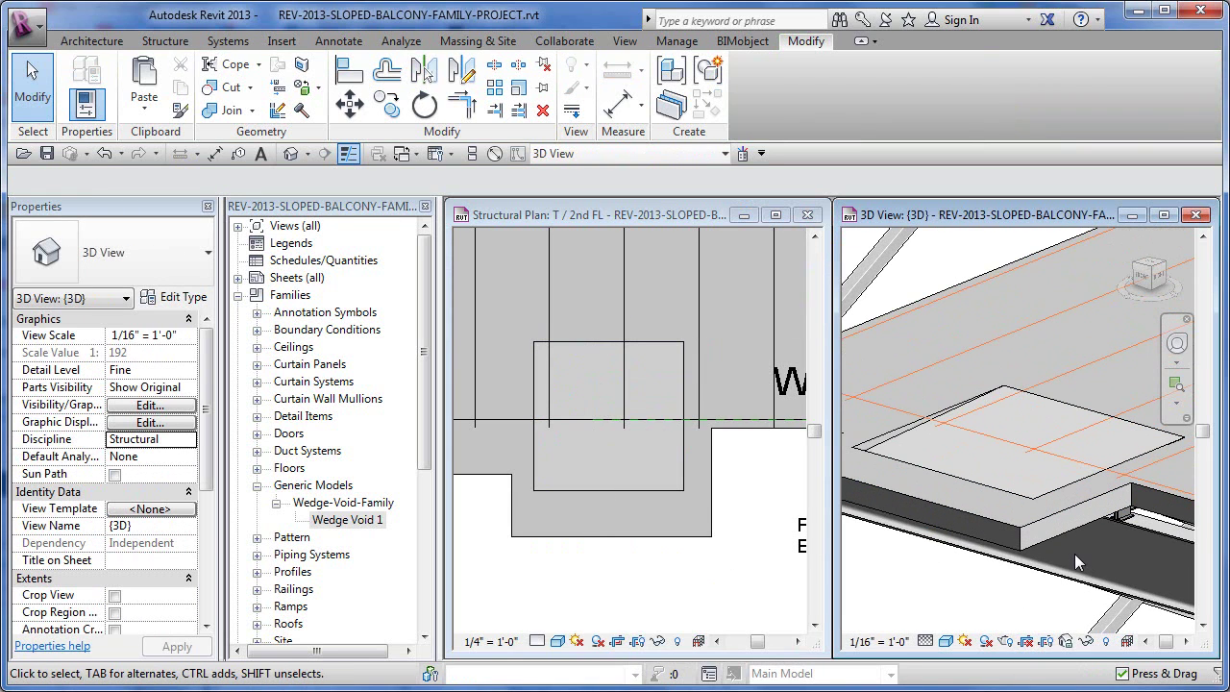
Step: Undo three moves to restore the wedge void's earlier balcony position, then deselect it
{"action": "scroll", "coordinate": [1074, 553], "scroll_direction": "down", "scroll_amount": 2}
{"action": "scroll", "coordinate": [1074, 554], "scroll_direction": "down", "scroll_amount": 2}
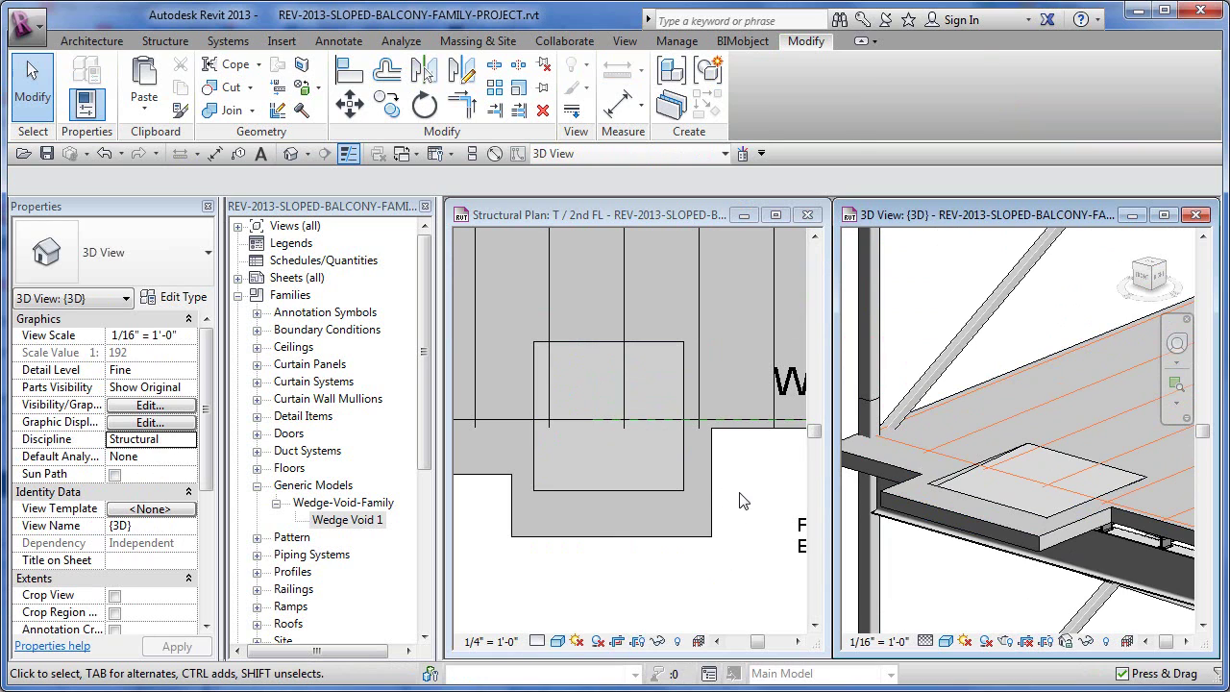
{"action": "left_click", "coordinate": [955, 495]}
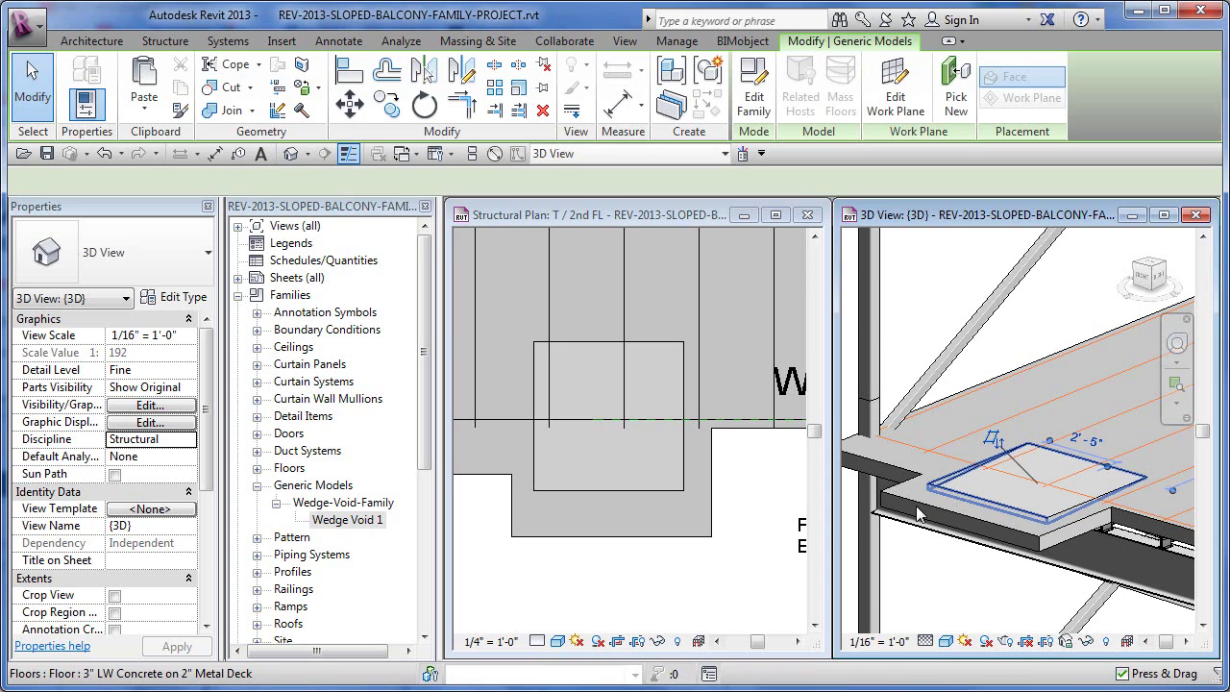
{"action": "key", "text": "Escape"}
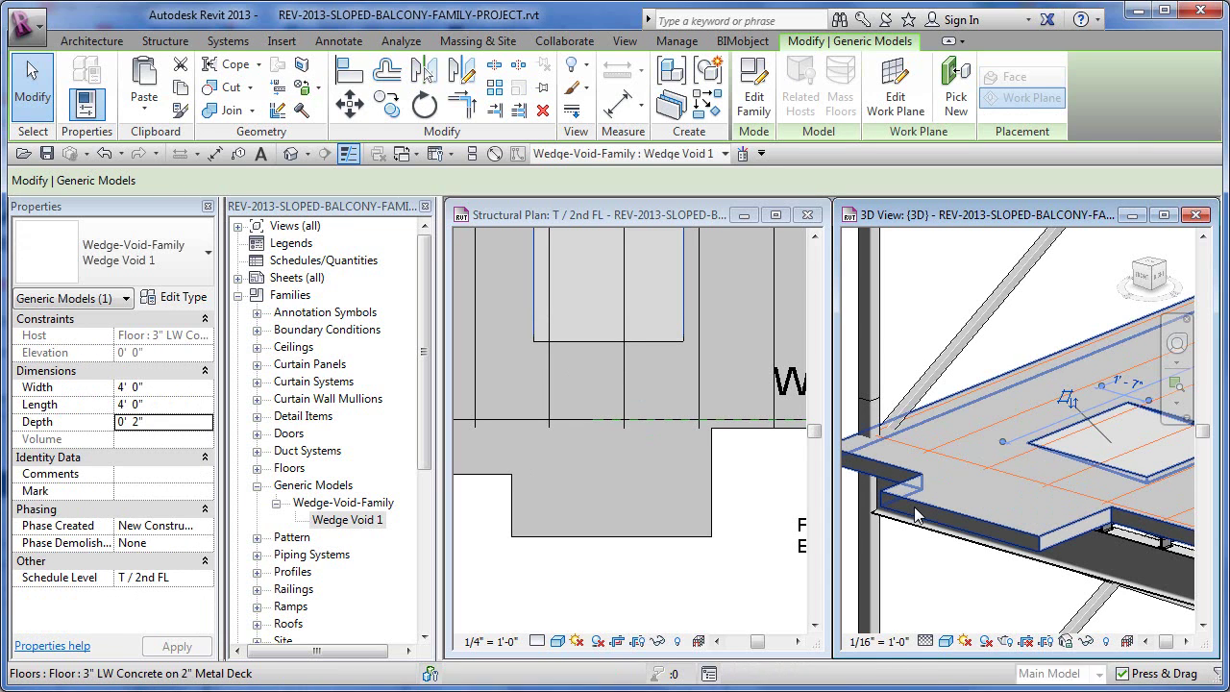
{"action": "key", "text": "ctrl+z"}
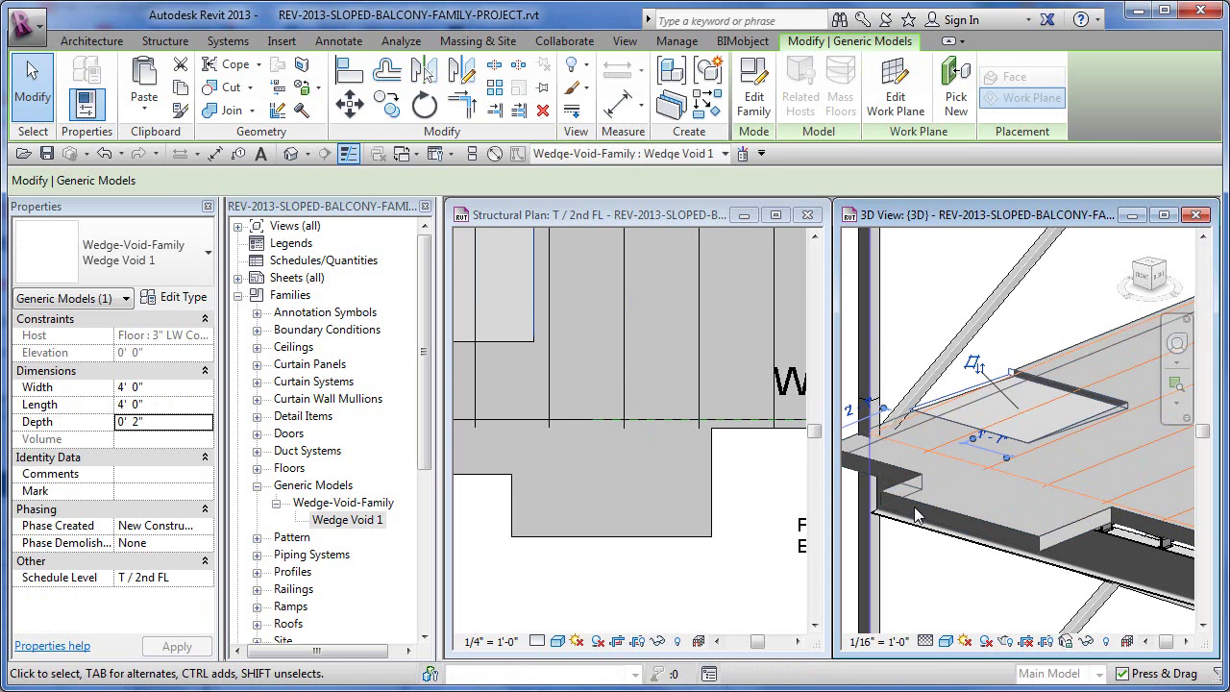
{"action": "key", "text": "ctrl+z"}
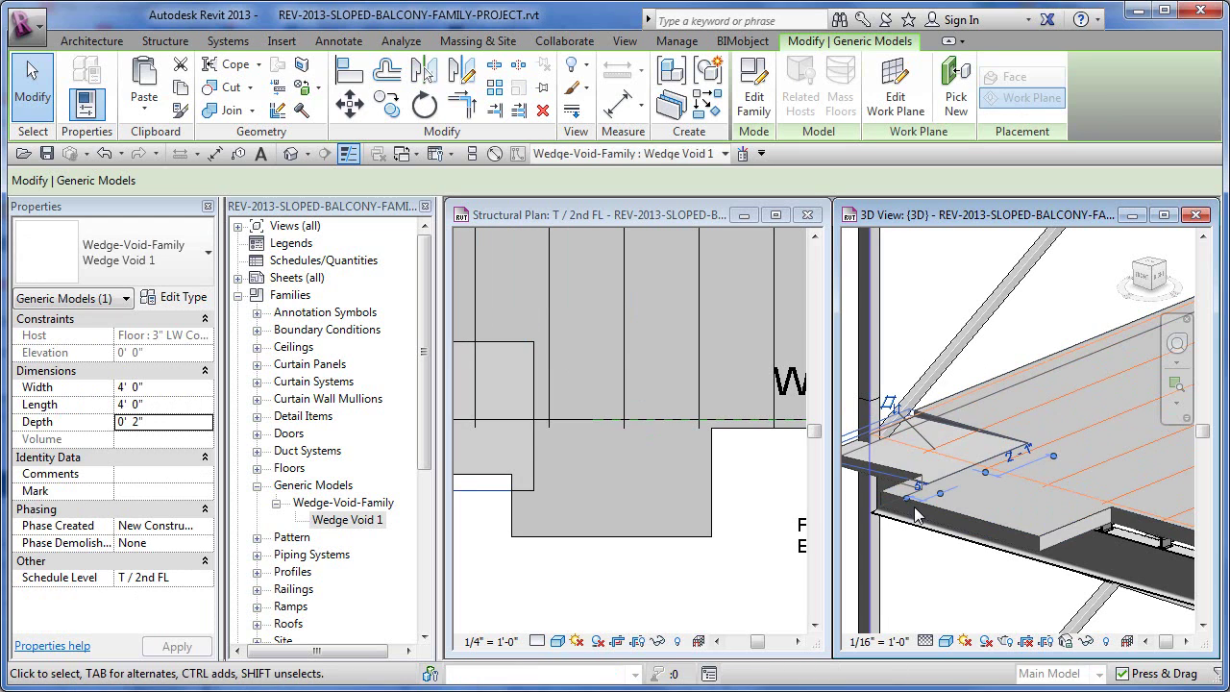
{"action": "key", "text": "ctrl+z"}
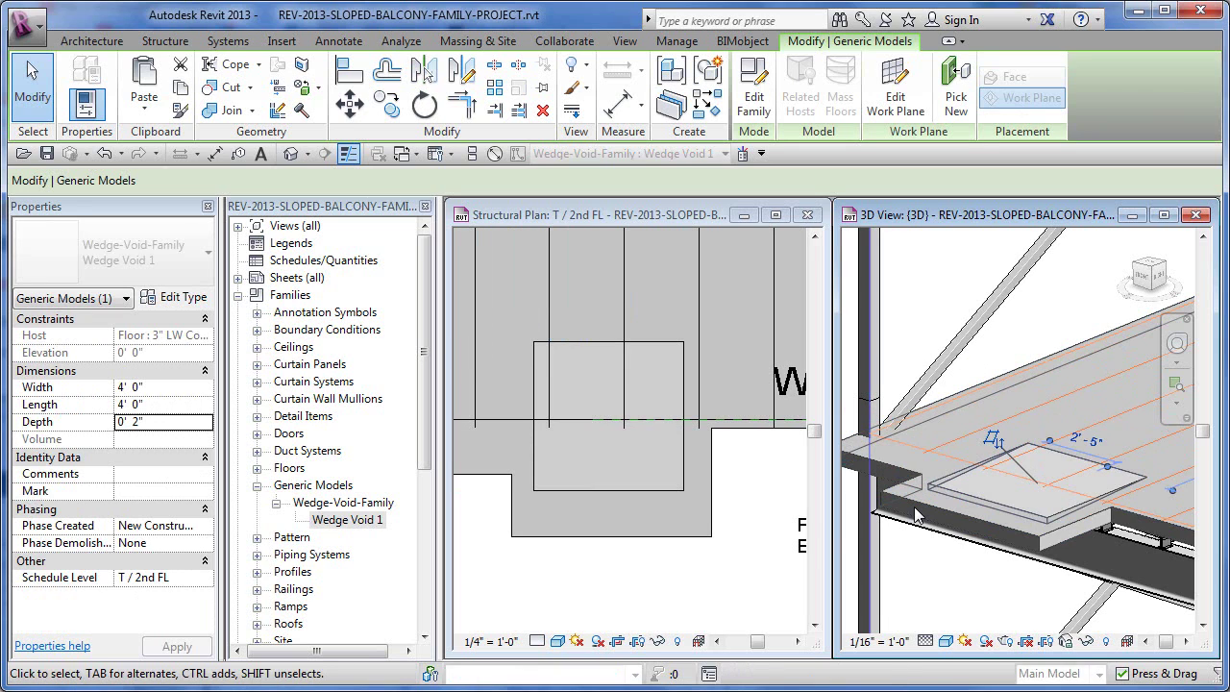
{"action": "left_click", "coordinate": [690, 586]}
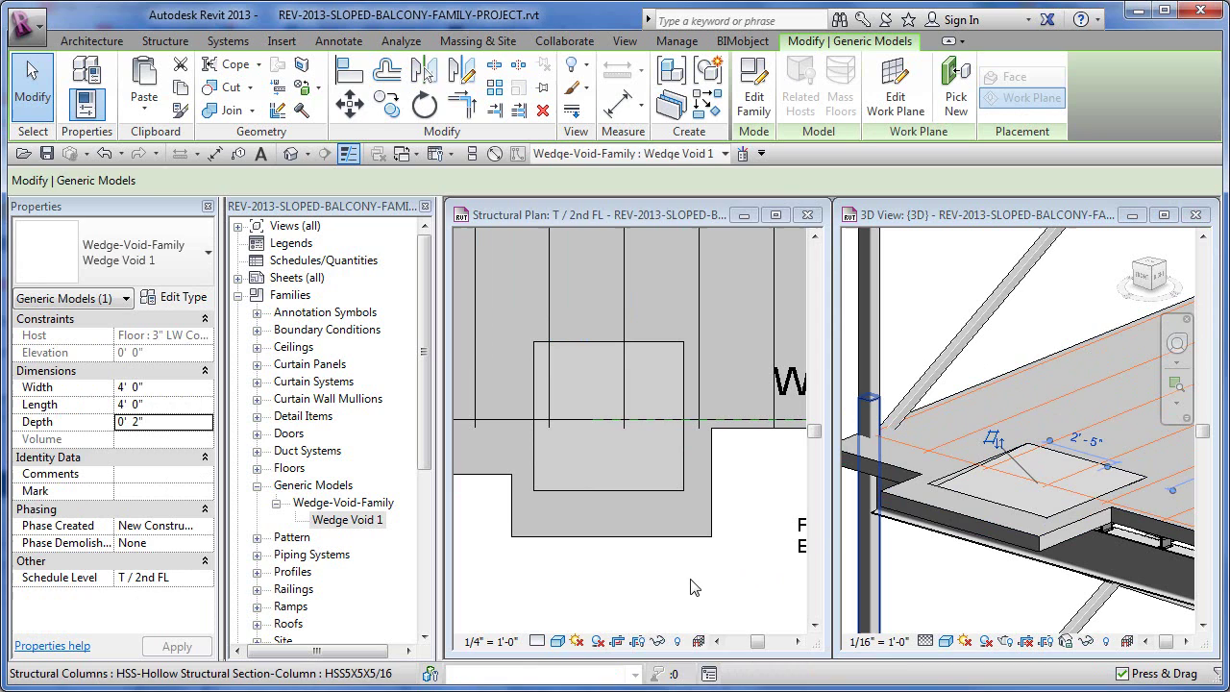
{"action": "key", "text": "Escape"}
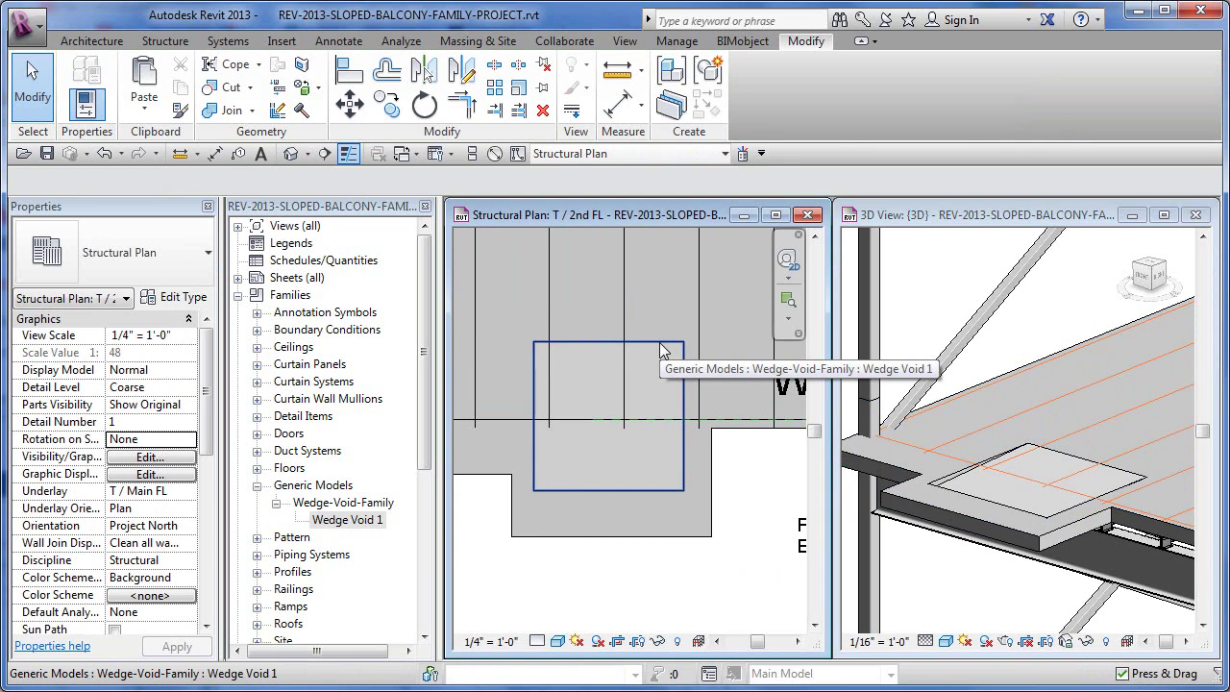
Step: Dismiss the save reminder and align the void's bottom and left edges to the slab with AL
{"action": "left_click", "coordinate": [691, 434]}
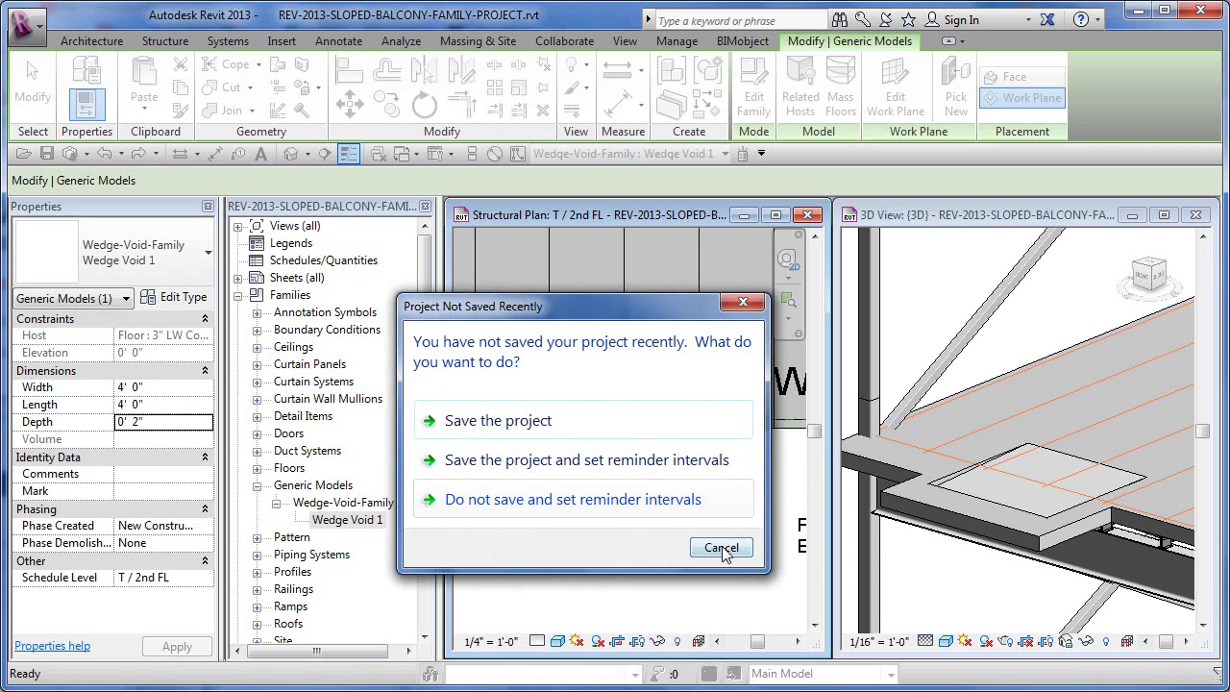
{"action": "left_click", "coordinate": [723, 547]}
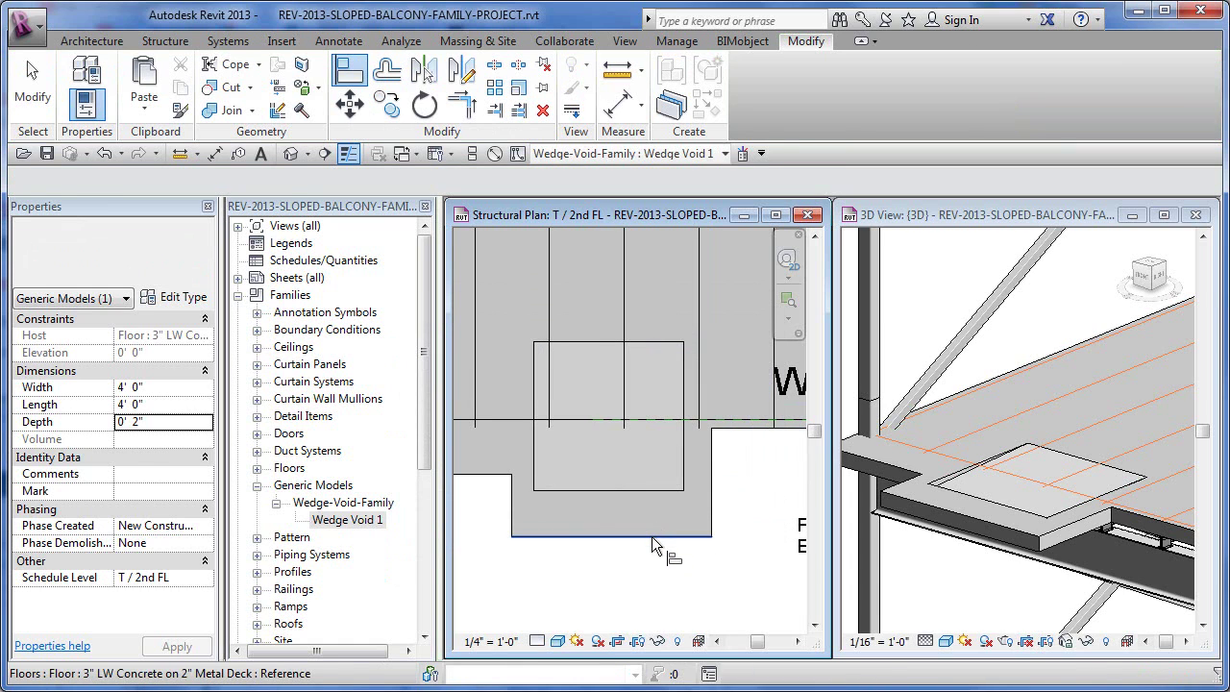
{"action": "key", "text": "a"}
{"action": "key", "text": "l"}
{"action": "left_click", "coordinate": [651, 536]}
{"action": "left_click", "coordinate": [642, 491]}
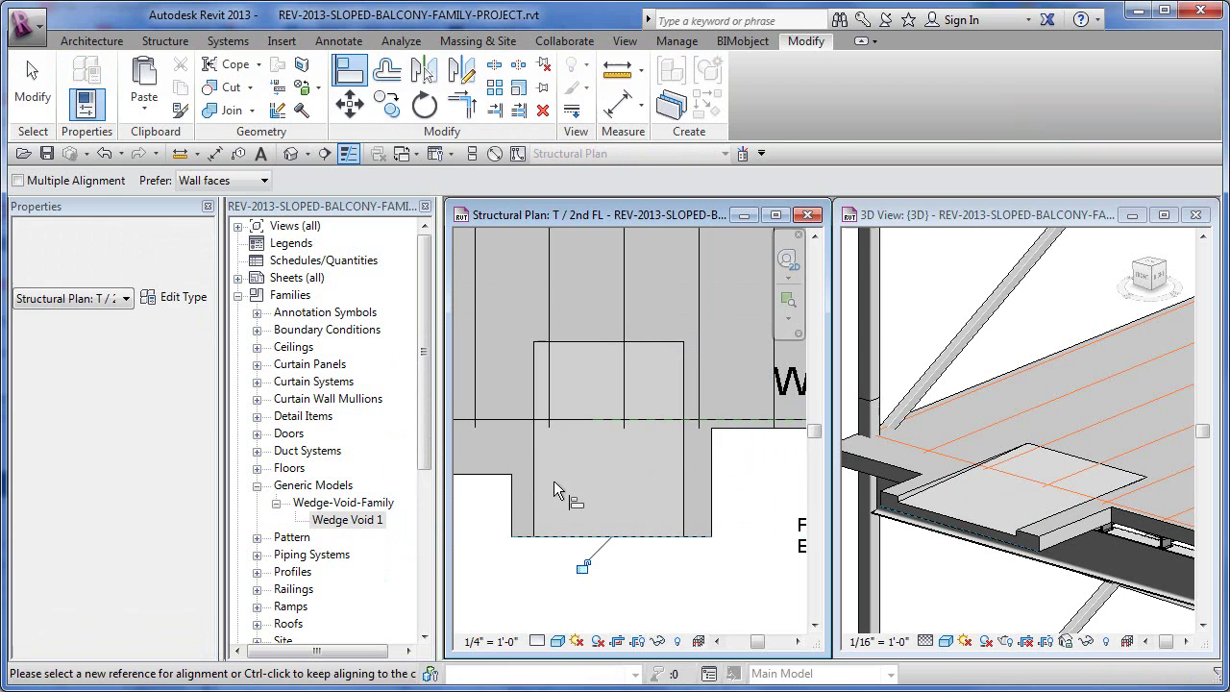
{"action": "left_click", "coordinate": [512, 500]}
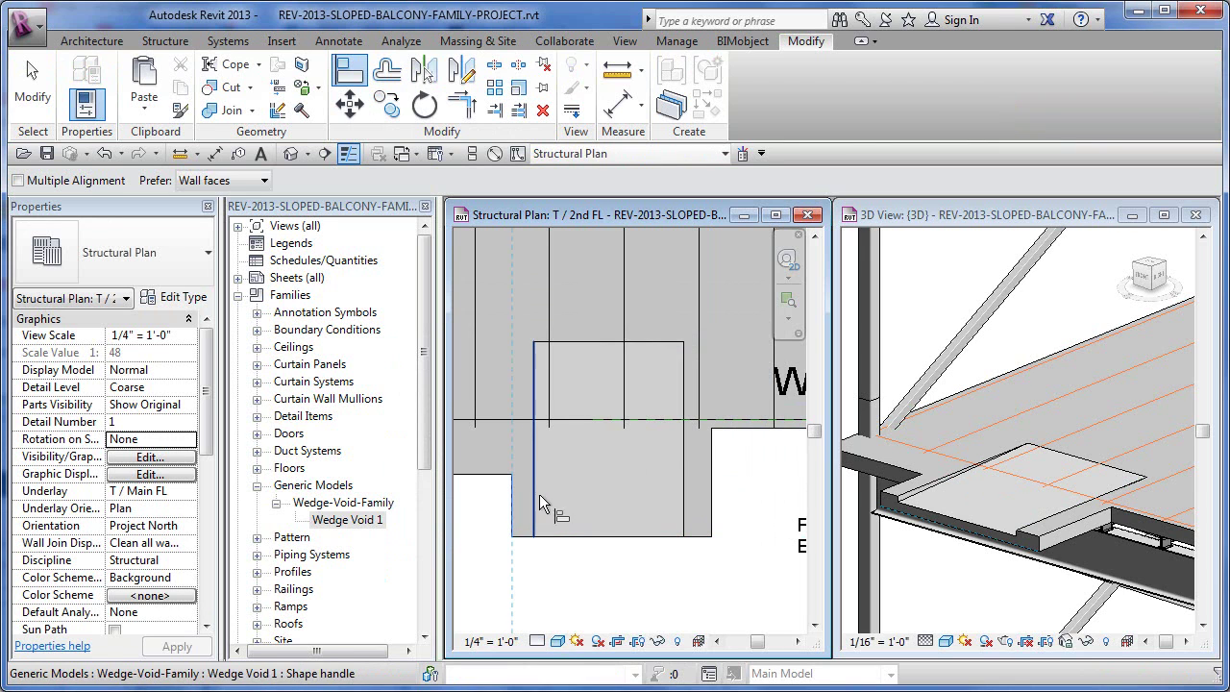
{"action": "left_click", "coordinate": [534, 494]}
Step: Align the void's right and top edges to the balcony slab edges
{"action": "left_click", "coordinate": [711, 480]}
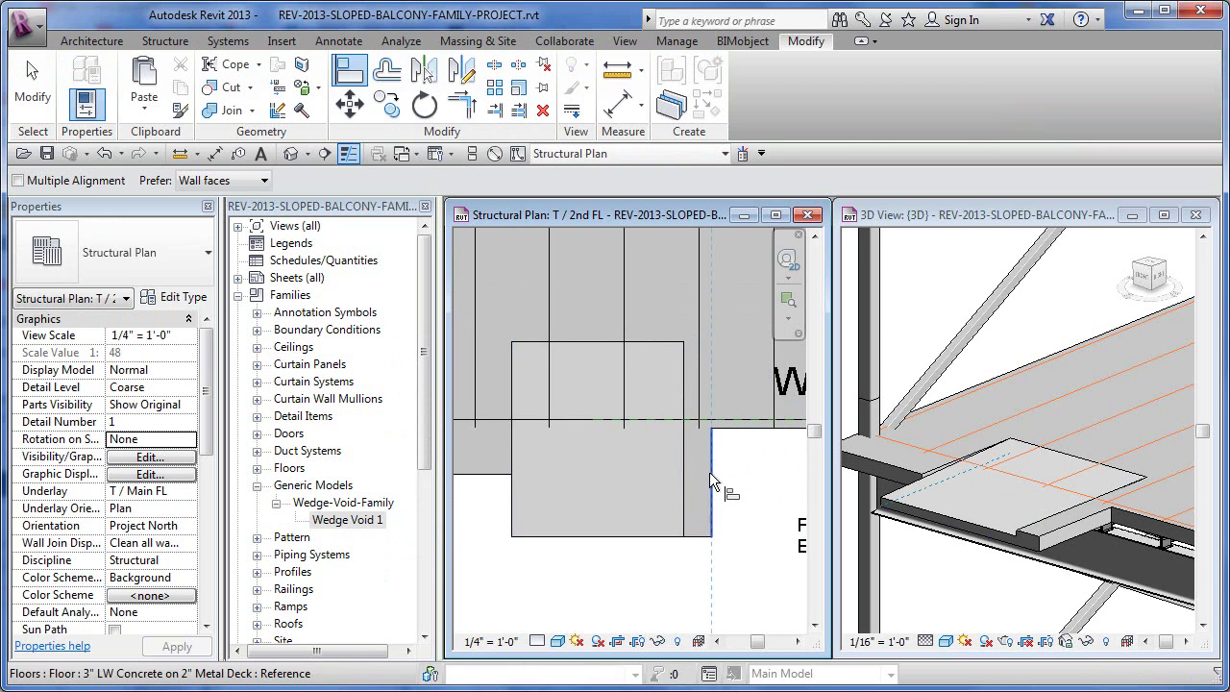
{"action": "left_click", "coordinate": [684, 474]}
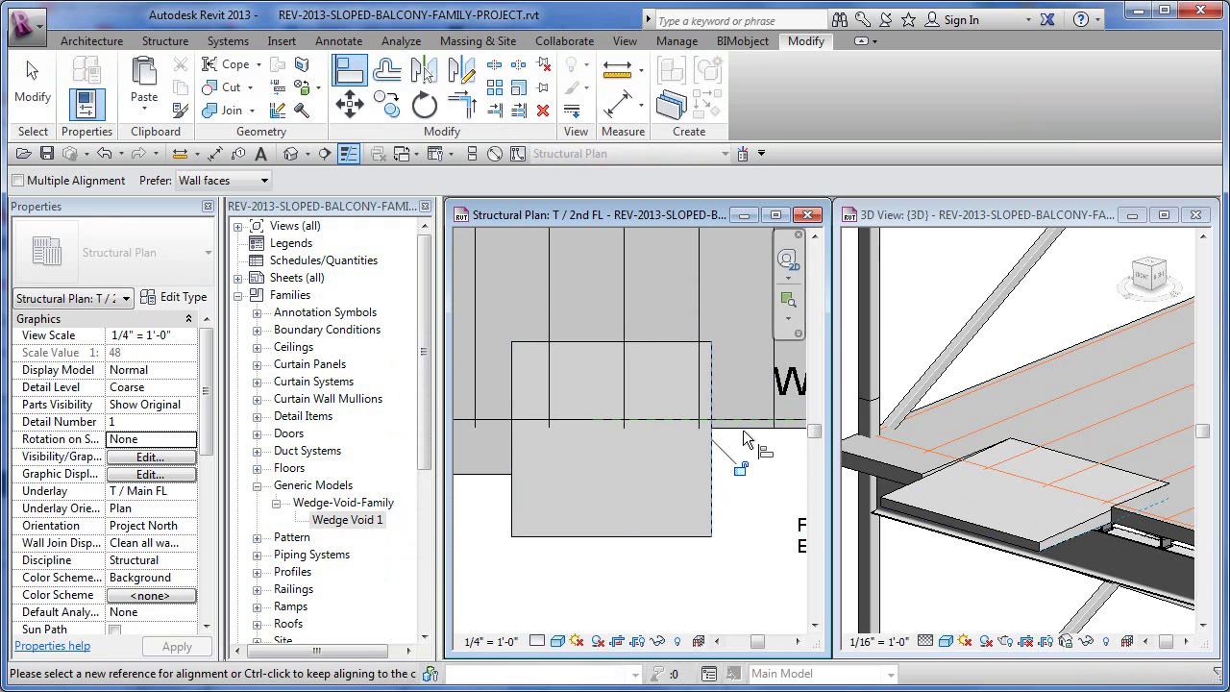
{"action": "left_click", "coordinate": [742, 429]}
{"action": "left_click", "coordinate": [666, 343]}
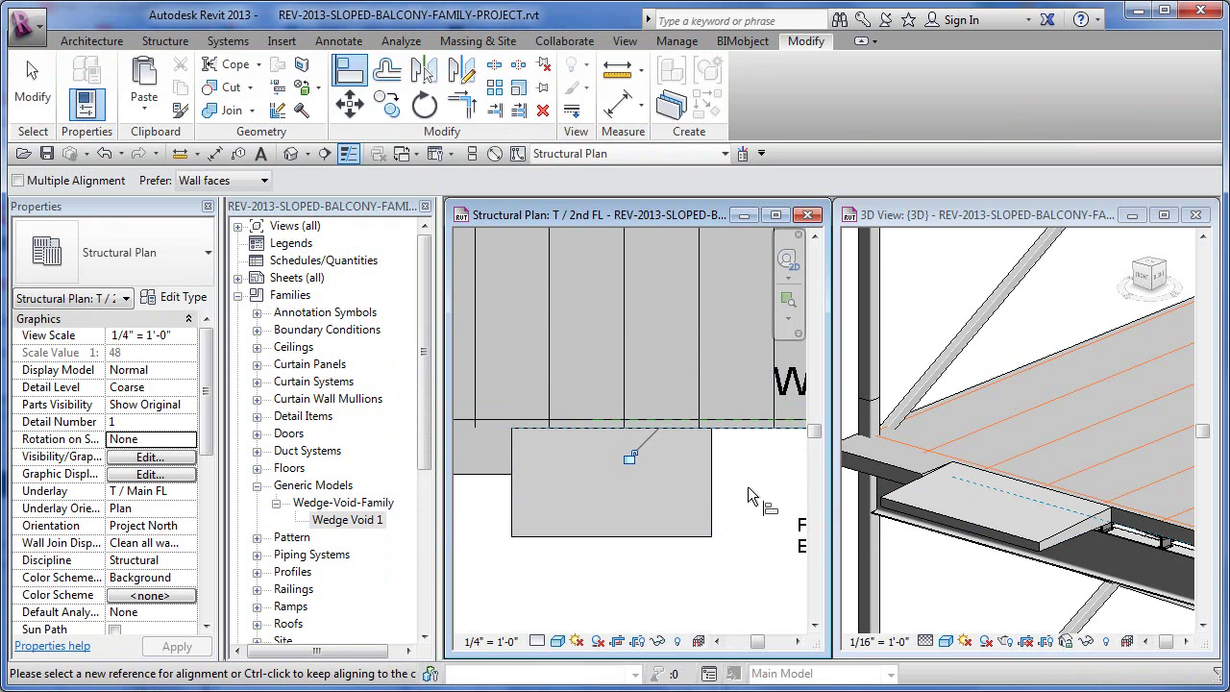
{"action": "key", "text": "Escape"}
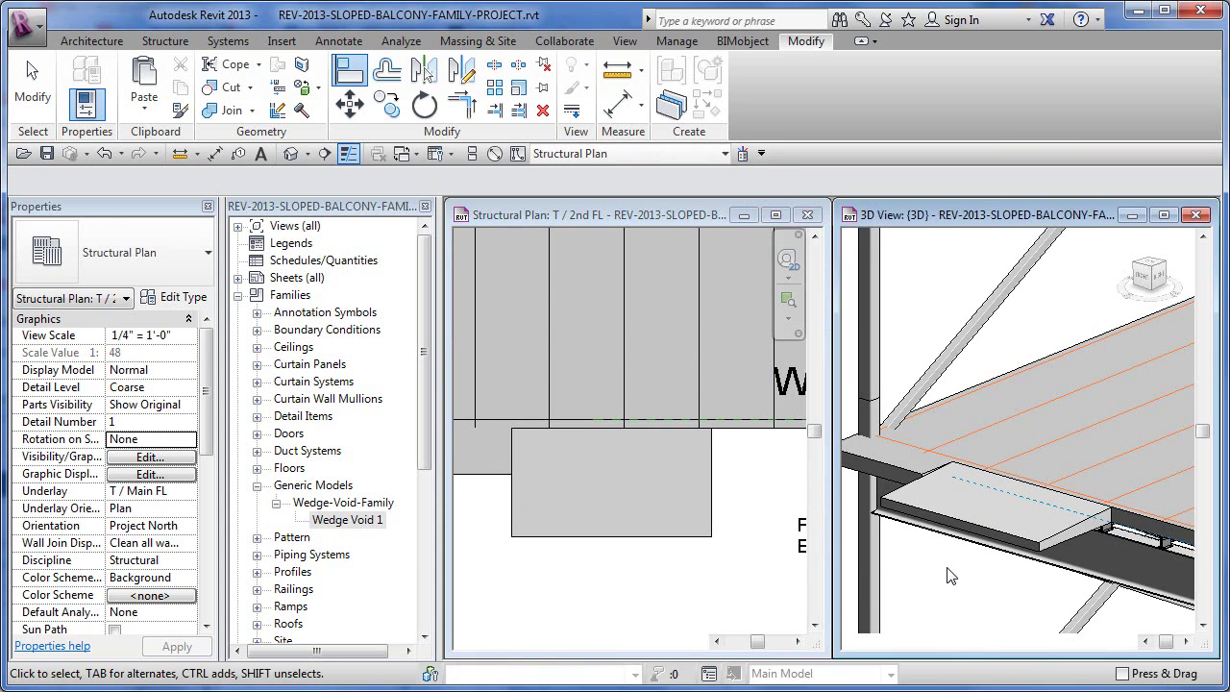
Step: Set the wedge void's Depth to 0' 4" in Properties and apply it
{"action": "left_click", "coordinate": [946, 575]}
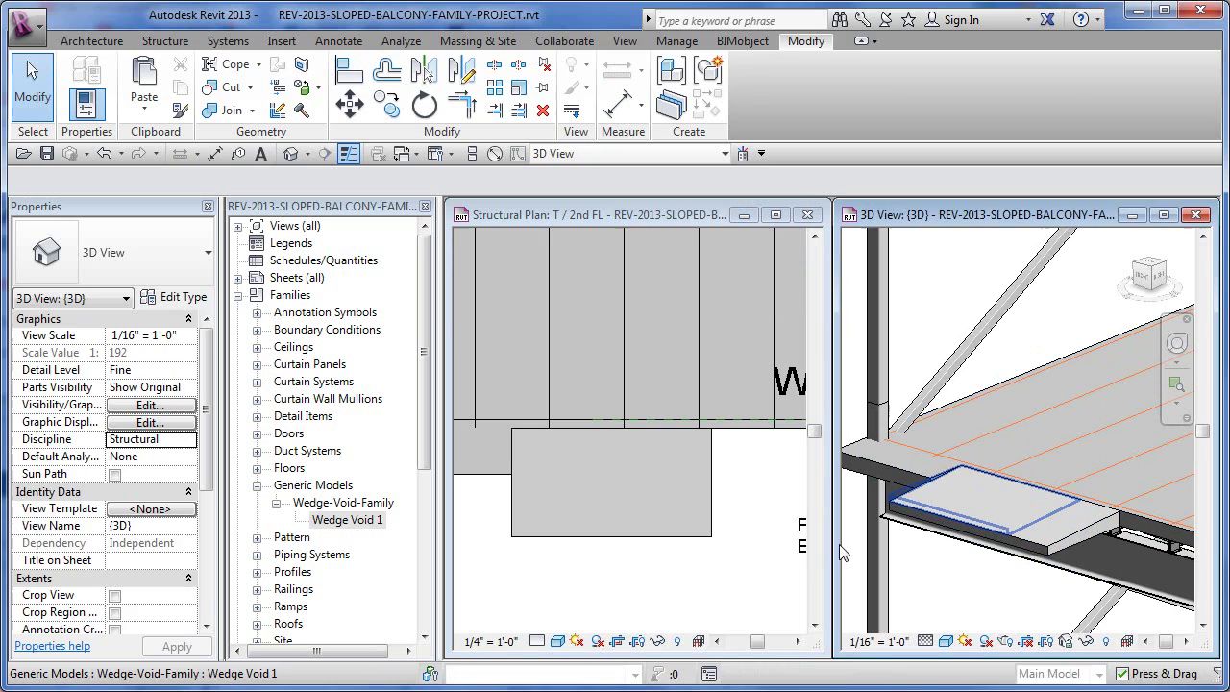
{"action": "left_click", "coordinate": [970, 480]}
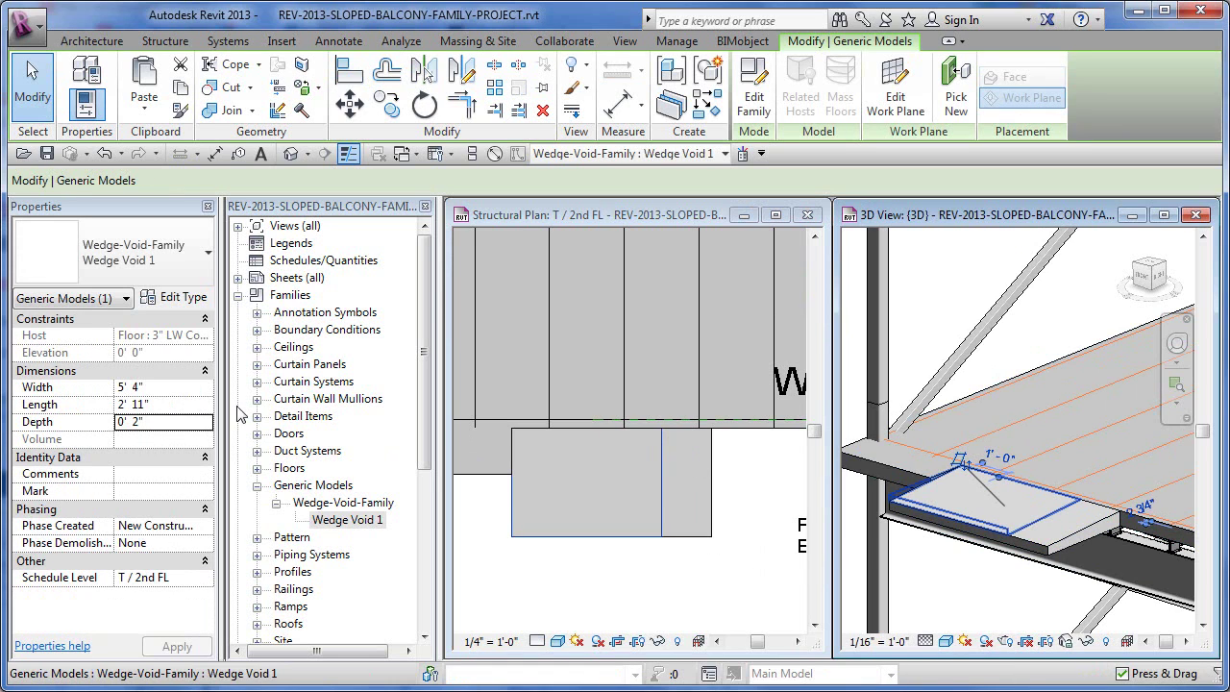
{"action": "left_click", "coordinate": [183, 424]}
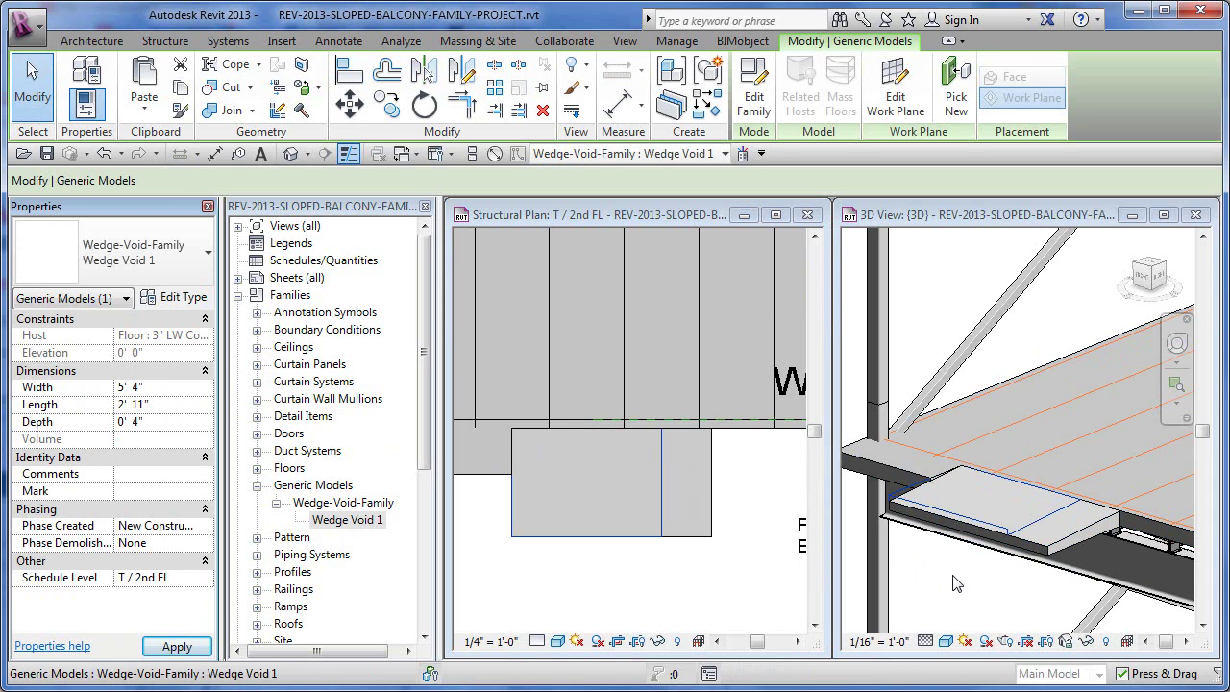
{"action": "left_click", "coordinate": [980, 533]}
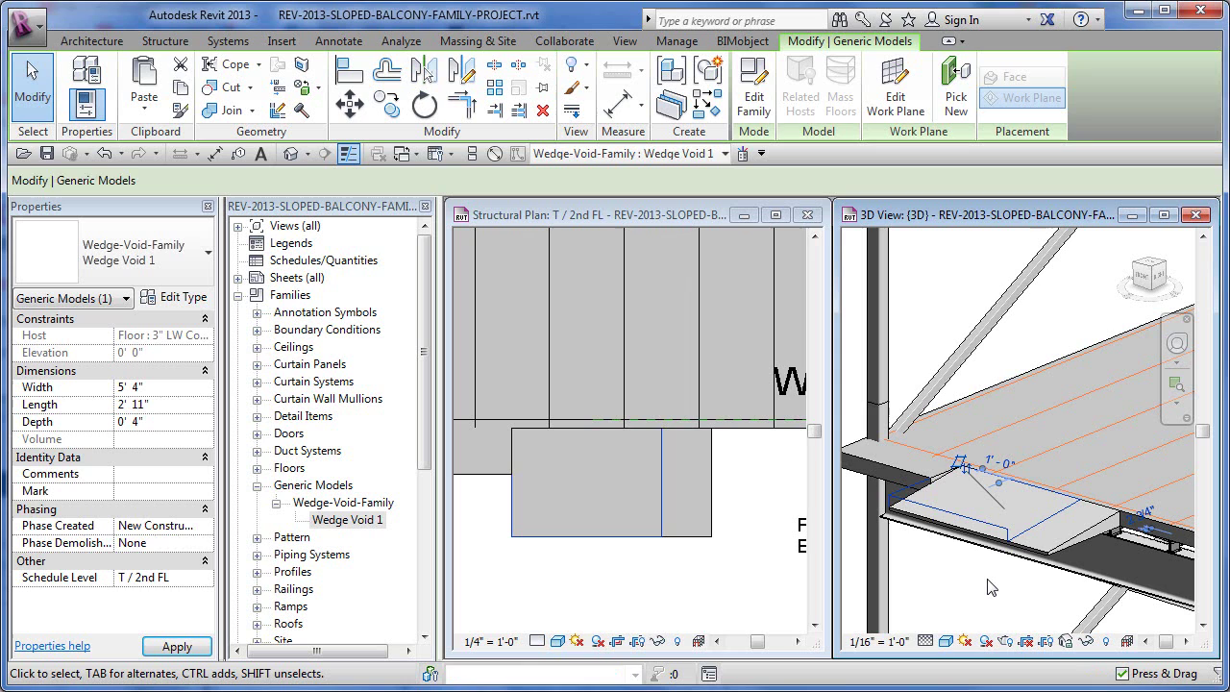
{"action": "left_click", "coordinate": [991, 588]}
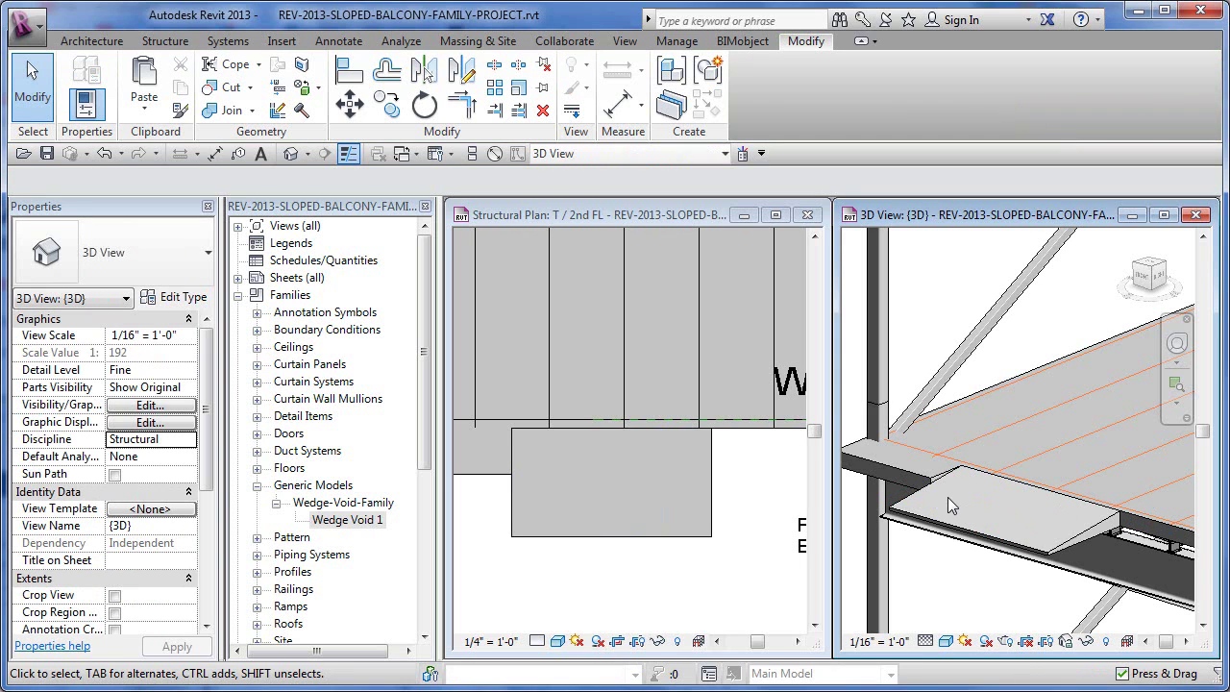
{"action": "scroll", "coordinate": [948, 497], "scroll_direction": "up", "scroll_amount": 3}
{"action": "scroll", "coordinate": [948, 495], "scroll_direction": "up", "scroll_amount": 1}
{"action": "middle_click_drag", "start_coordinate": [1065, 505], "coordinate": [910, 487]}
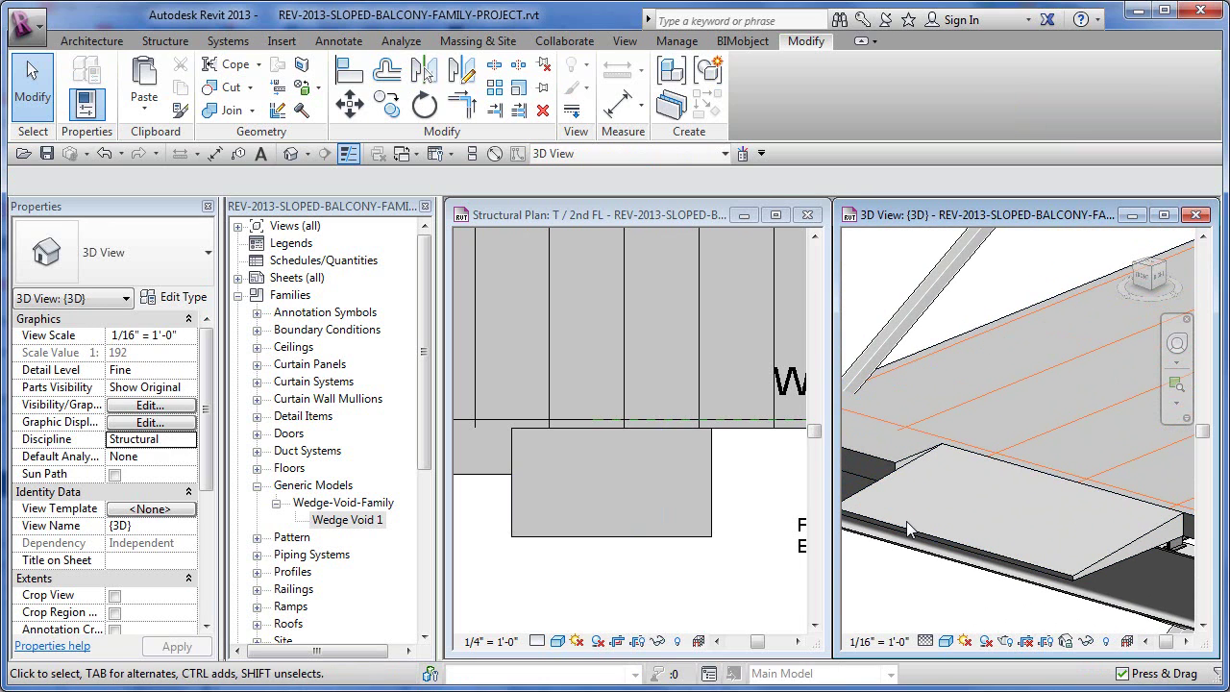
Step: Change the wedge void's Depth to 0' 1" and apply it
{"action": "left_click", "coordinate": [697, 588]}
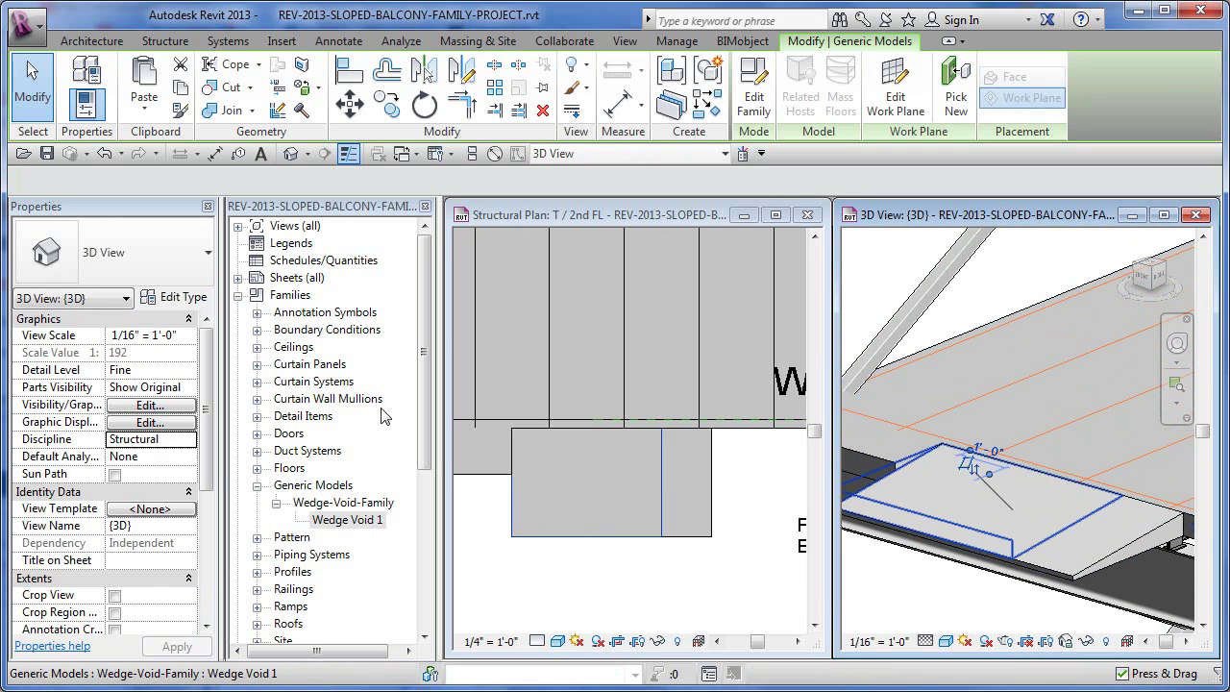
{"action": "left_click", "coordinate": [167, 422]}
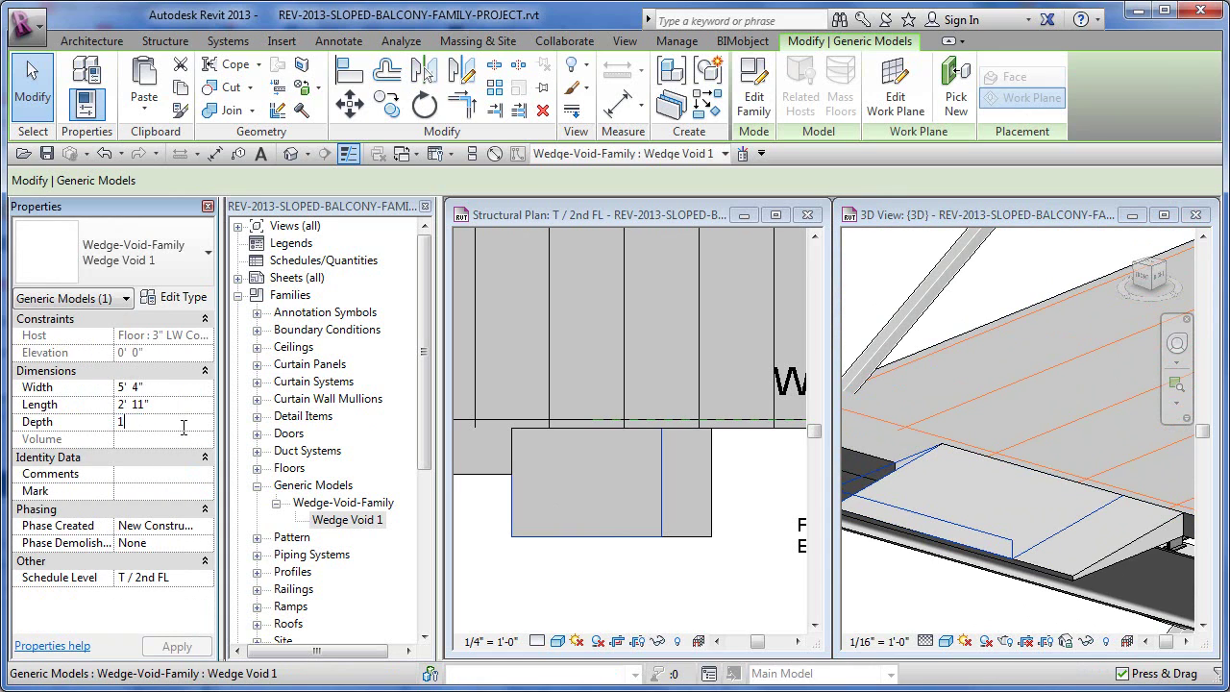
{"action": "left_click", "coordinate": [941, 596]}
{"action": "left_click", "coordinate": [941, 593]}
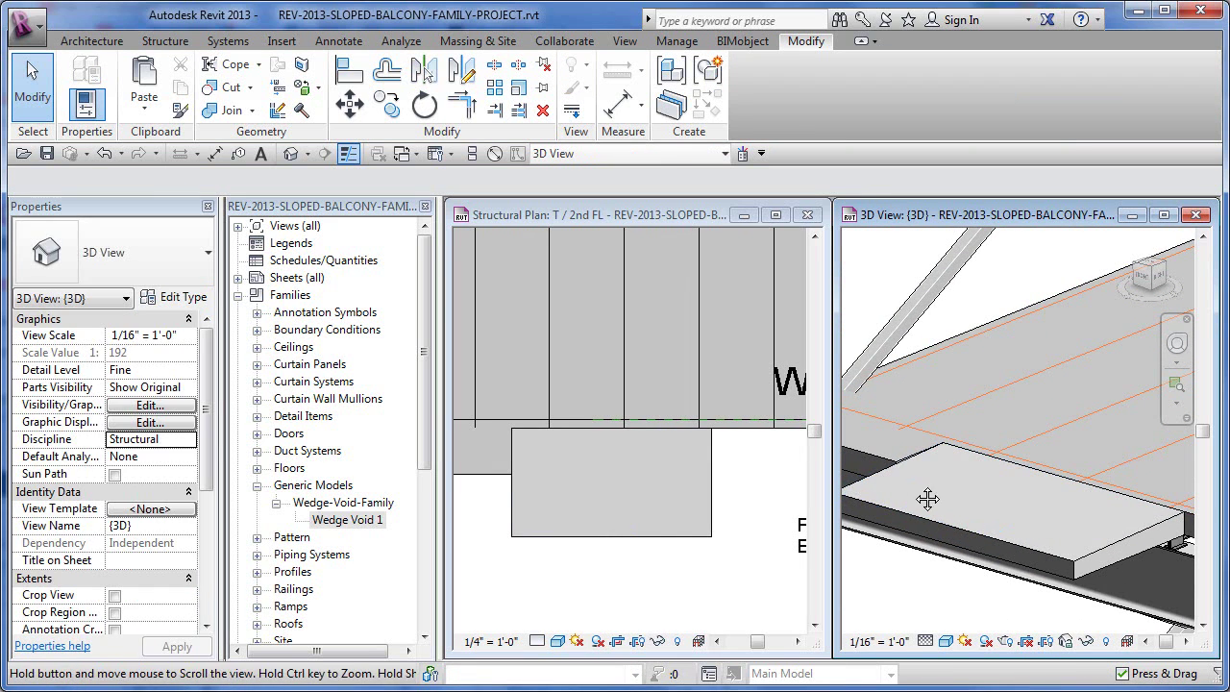
Step: Pan and zoom out the T / 2nd FL structural plan to show the full bay and W16X26 beam
{"action": "scroll", "coordinate": [929, 488], "scroll_direction": "up", "scroll_amount": 5}
{"action": "scroll", "coordinate": [924, 480], "scroll_direction": "up", "scroll_amount": 2}
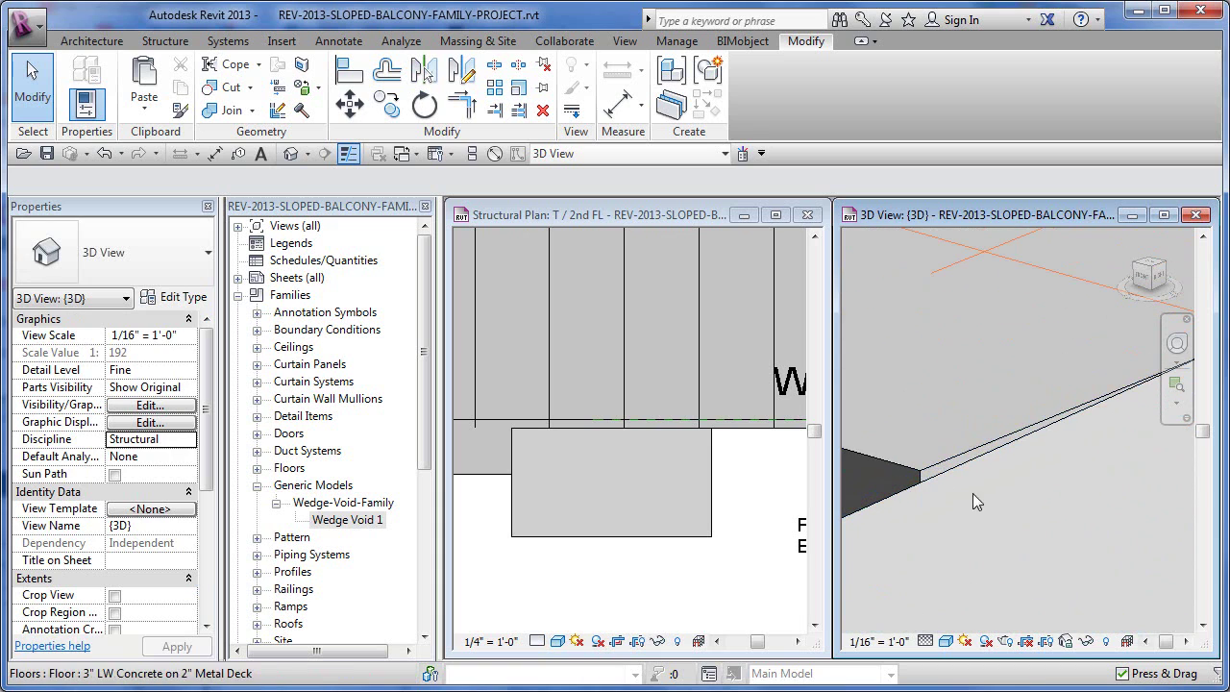
{"action": "scroll", "coordinate": [992, 503], "scroll_direction": "down", "scroll_amount": 5}
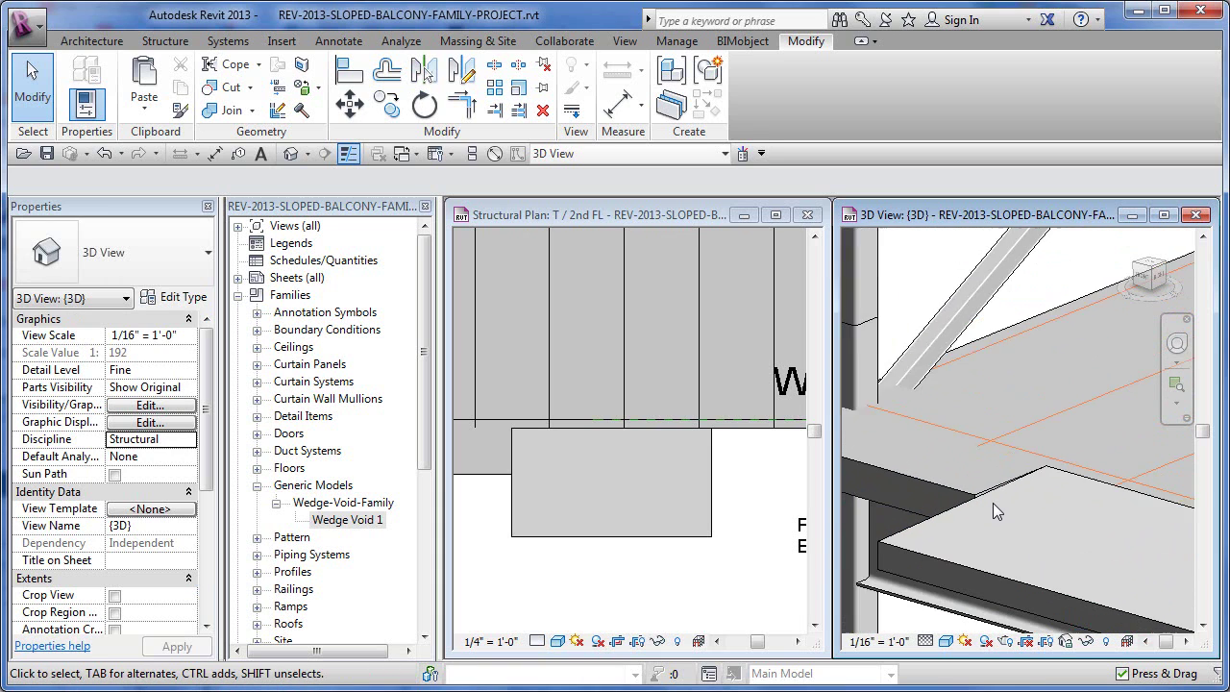
{"action": "scroll", "coordinate": [999, 507], "scroll_direction": "down", "scroll_amount": 2}
{"action": "left_click", "coordinate": [762, 486]}
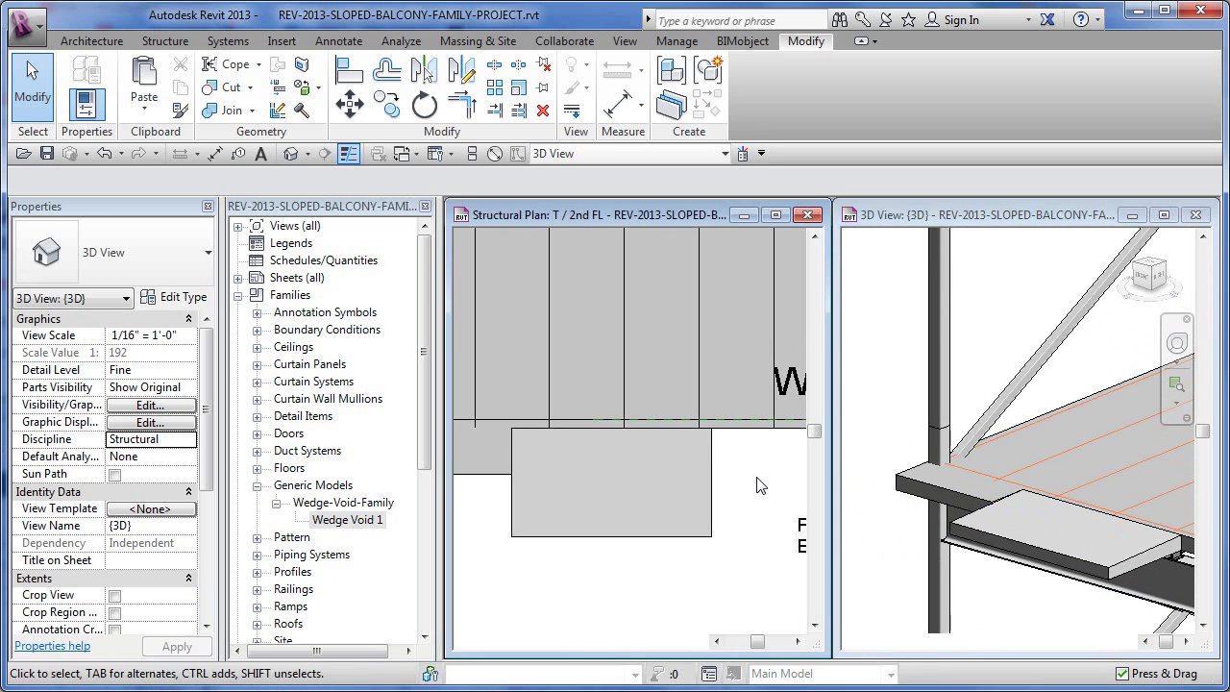
{"action": "middle_click_drag", "start_coordinate": [732, 510], "coordinate": [749, 533]}
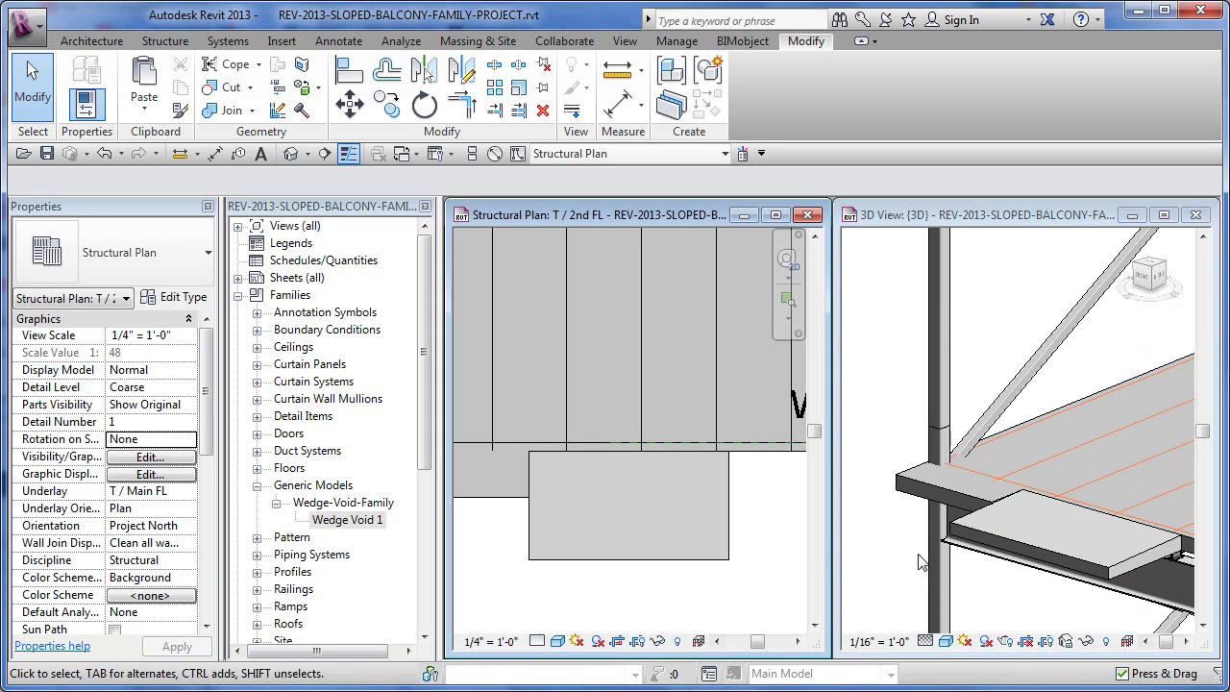
{"action": "left_click", "coordinate": [892, 586]}
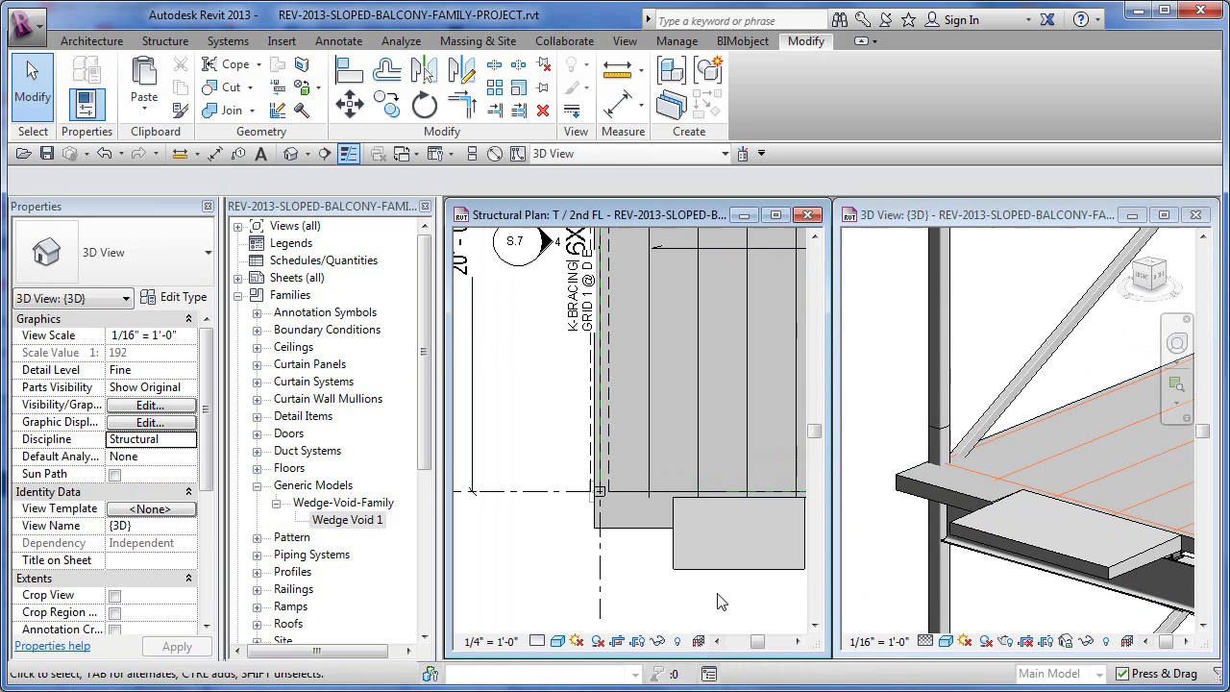
{"action": "middle_click_drag", "start_coordinate": [722, 599], "coordinate": [557, 587]}
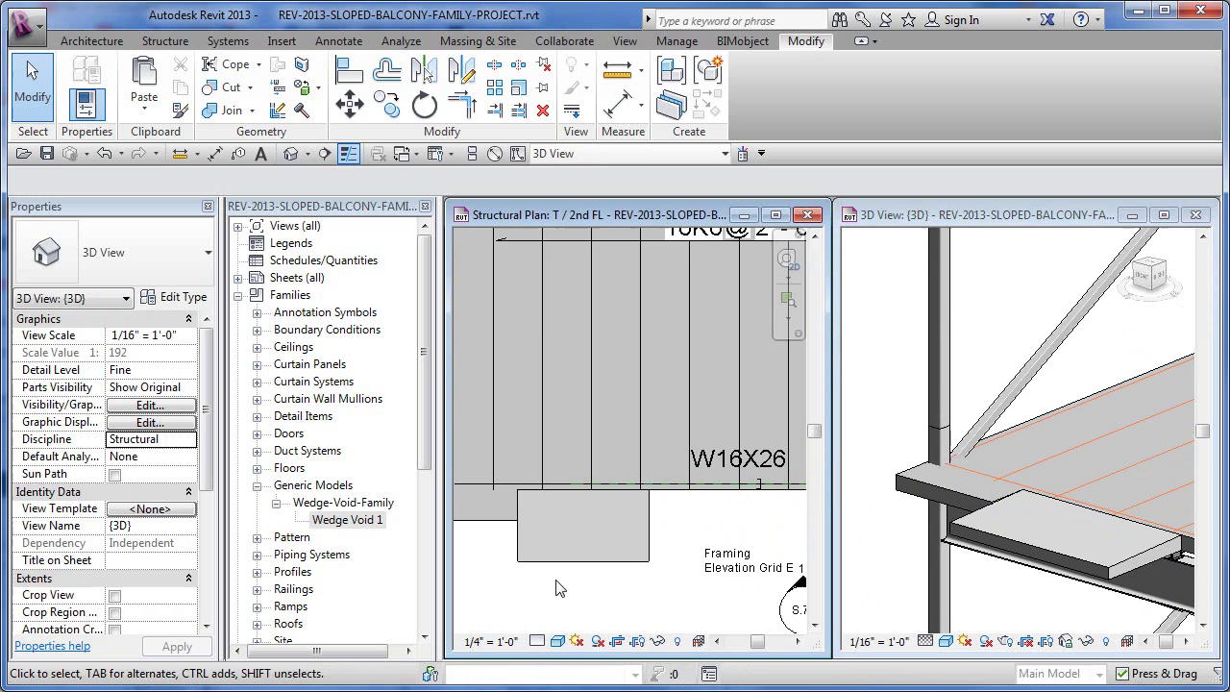
{"action": "scroll", "coordinate": [607, 580], "scroll_direction": "down", "scroll_amount": 3}
{"action": "scroll", "coordinate": [584, 579], "scroll_direction": "down", "scroll_amount": 2}
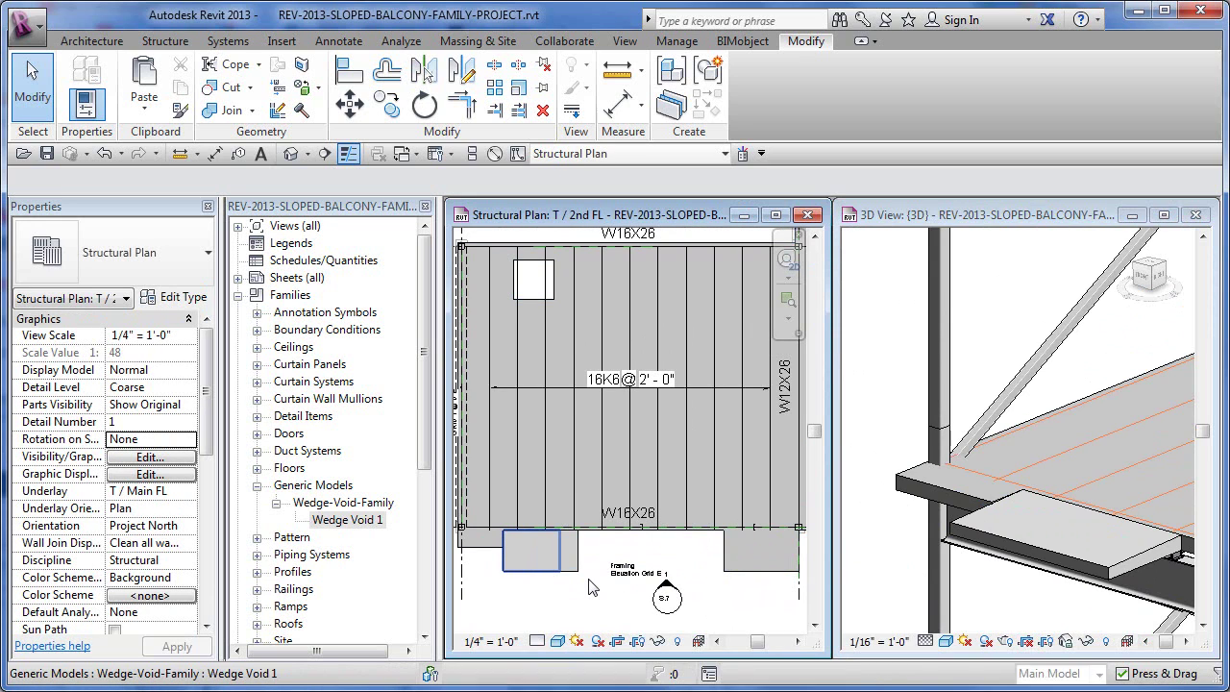
Step: Move Wedge Void 1 with MV onto the right balcony slab's endpoint, then deselect
{"action": "left_click", "coordinate": [548, 567]}
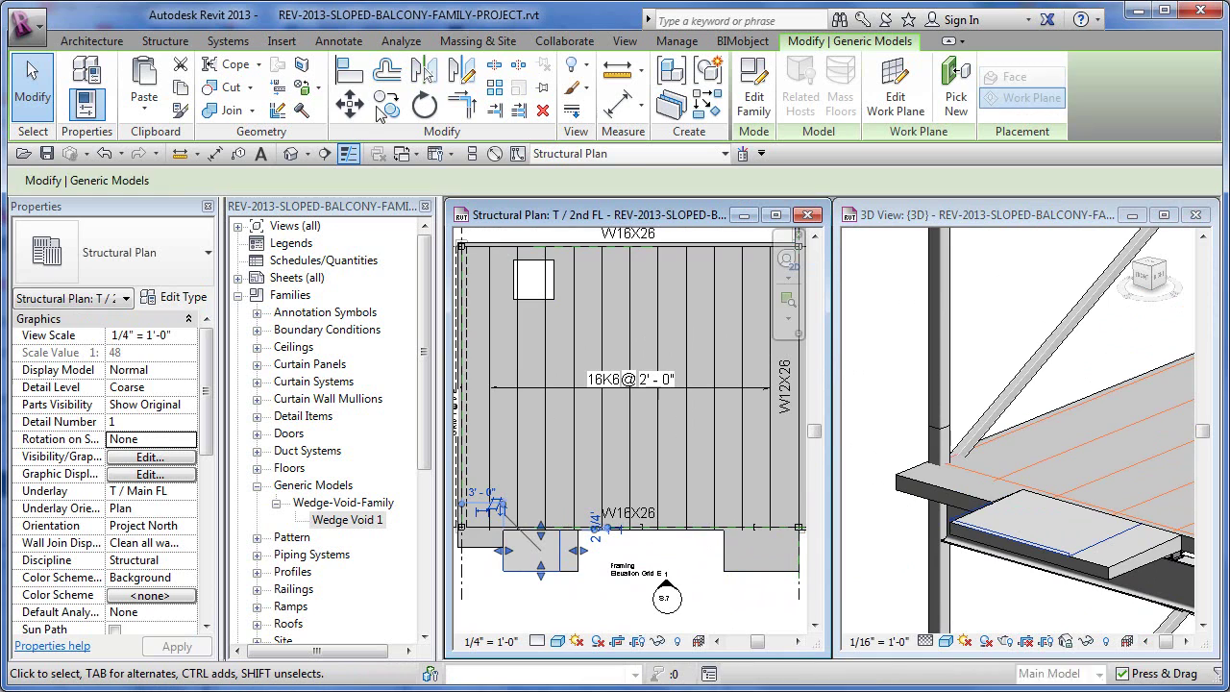
{"action": "key", "text": "m"}
{"action": "key", "text": "v"}
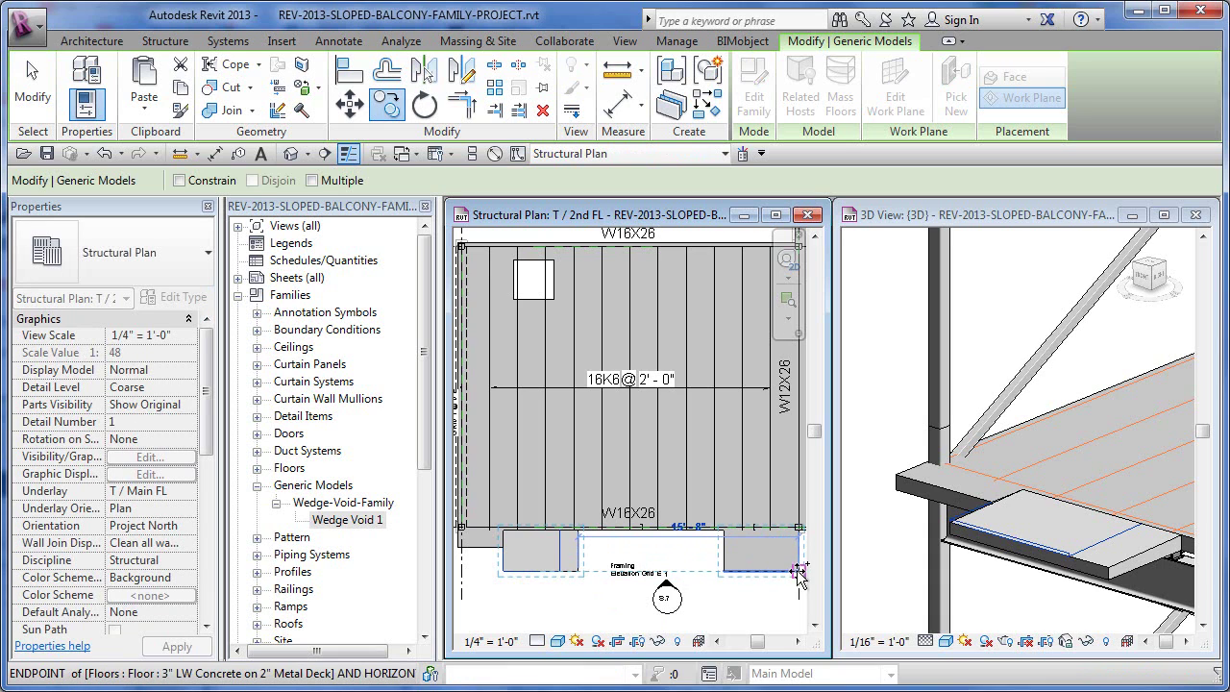
{"action": "left_click", "coordinate": [798, 570]}
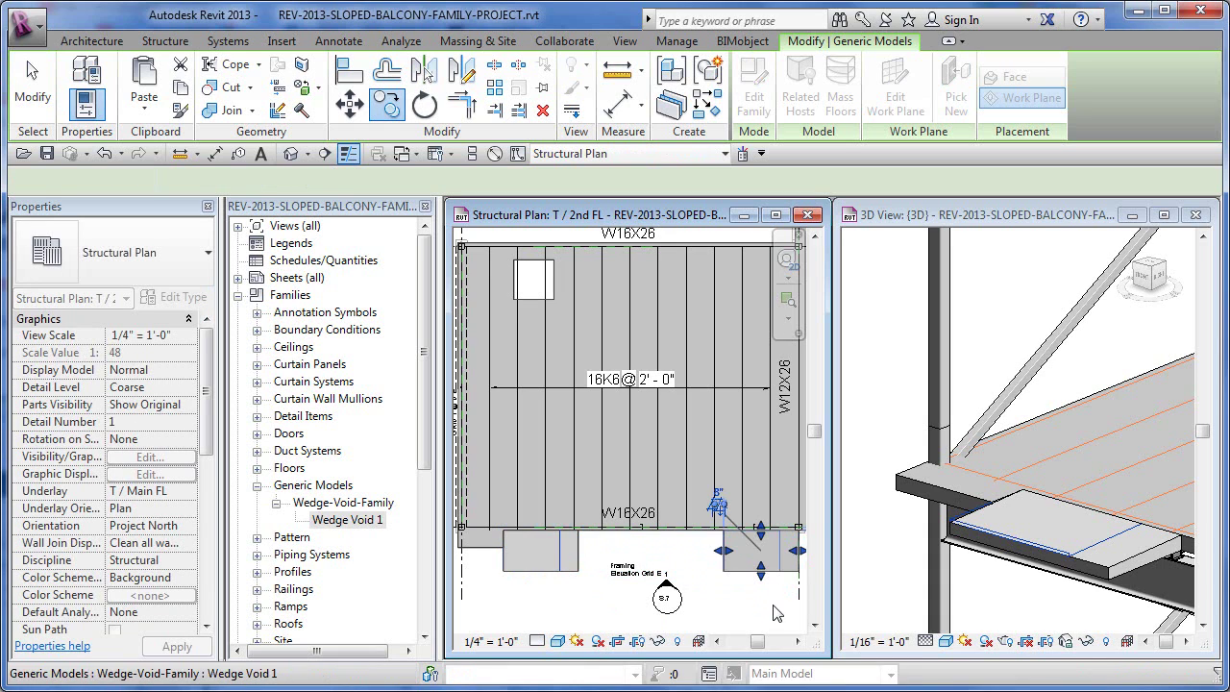
{"action": "left_click", "coordinate": [978, 602]}
{"action": "left_click", "coordinate": [979, 602]}
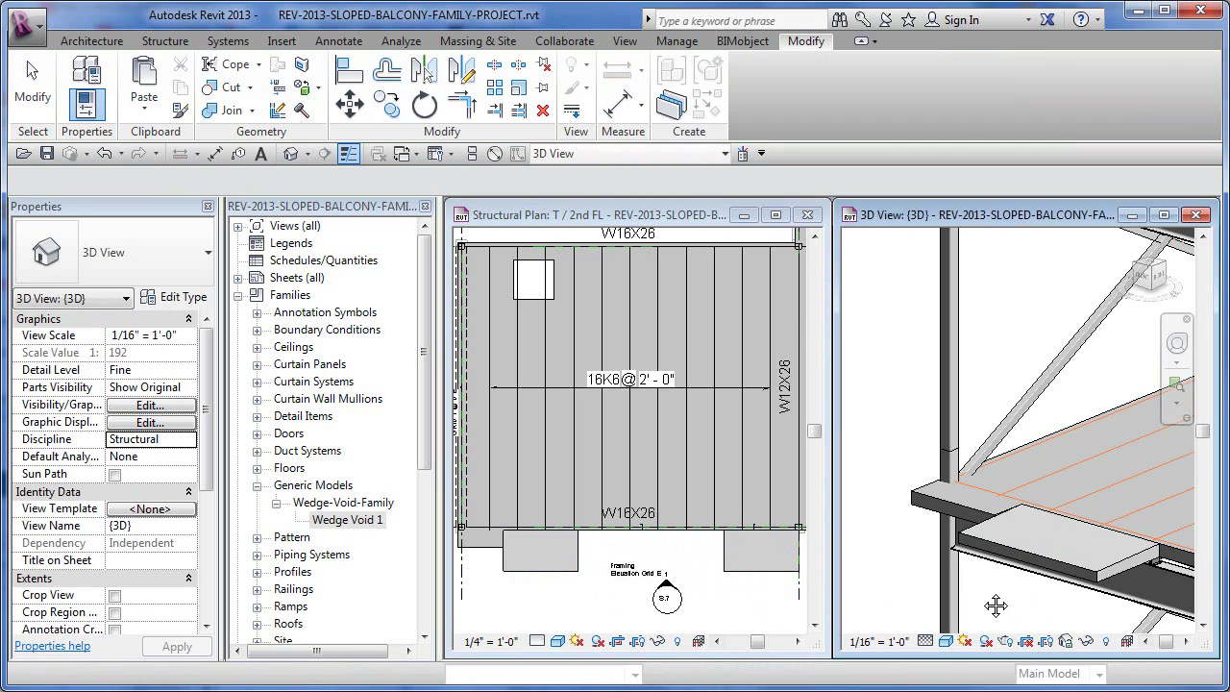
Step: Pan the 3D view to show upper floors and select both balcony wedge voids in plan
{"action": "middle_click_drag", "start_coordinate": [1020, 609], "coordinate": [921, 564]}
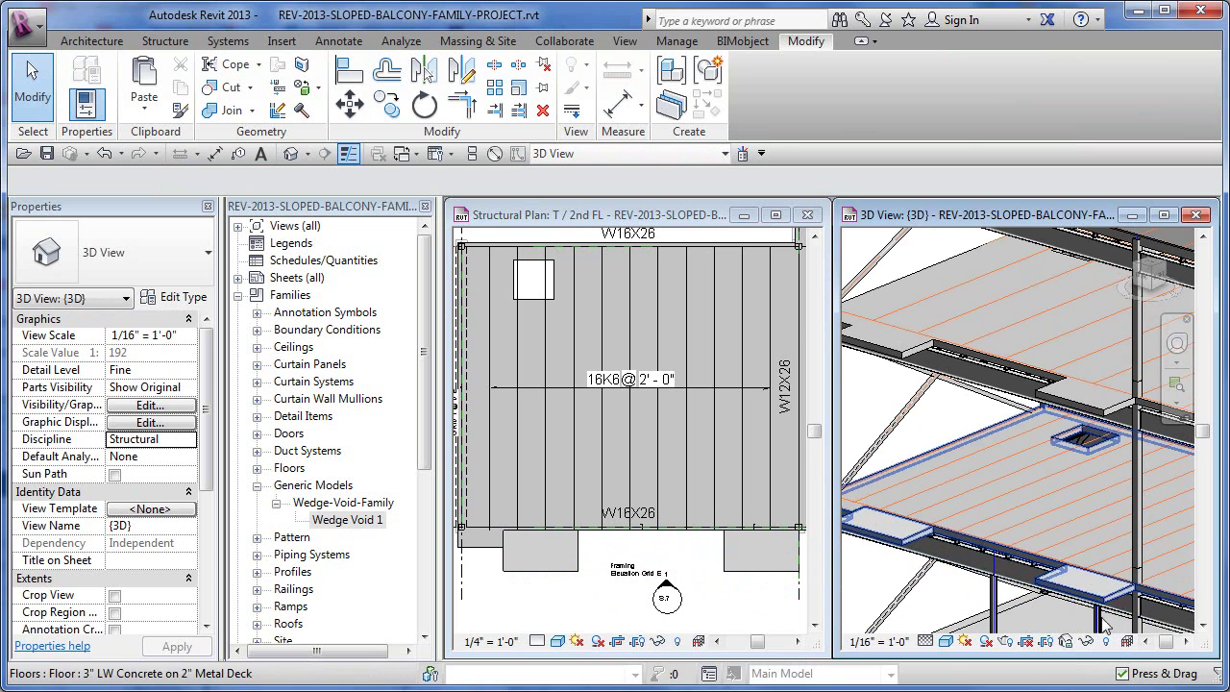
{"action": "middle_click_drag", "start_coordinate": [1103, 624], "coordinate": [1079, 605]}
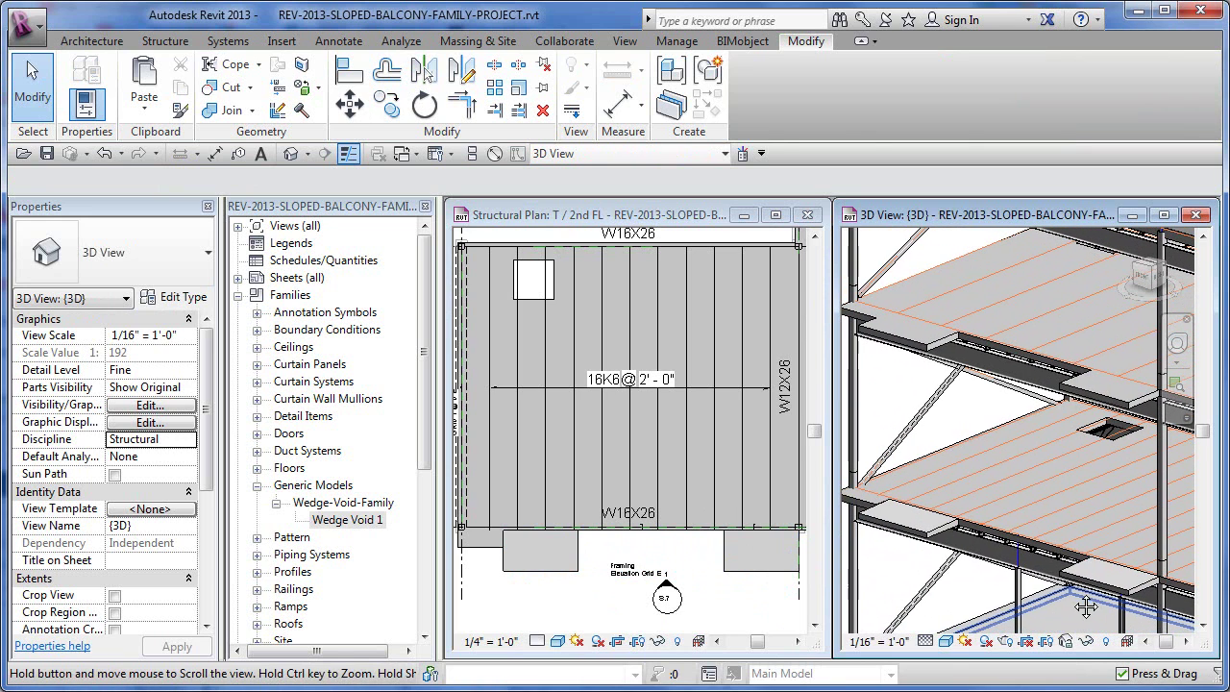
{"action": "left_click", "coordinate": [548, 579]}
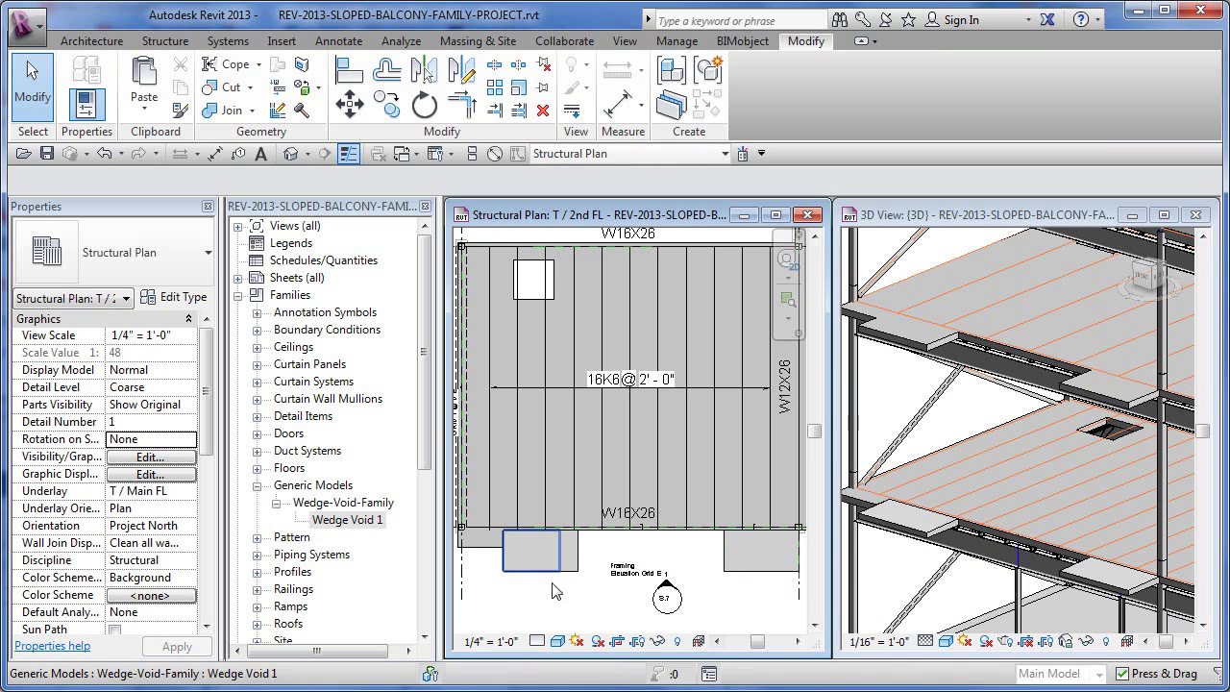
{"action": "left_click", "coordinate": [759, 579]}
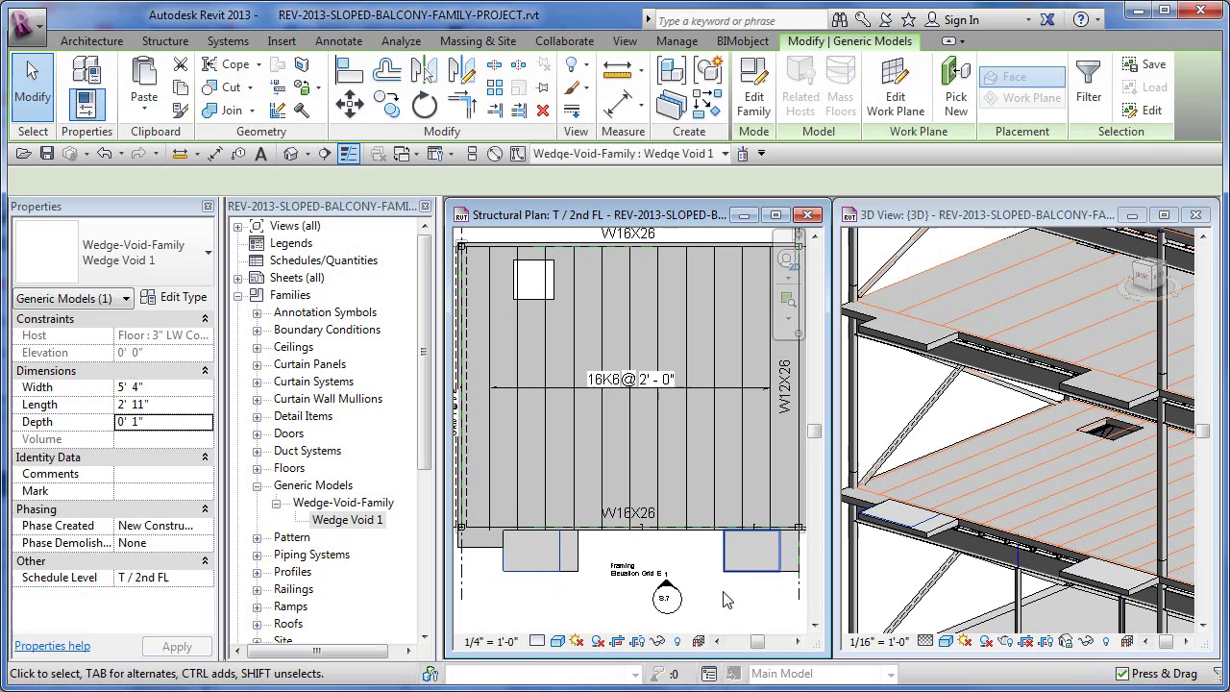
Step: Paste the copied voids Aligned to Selected Levels onto level T / 3rd FL
{"action": "left_click", "coordinate": [148, 114]}
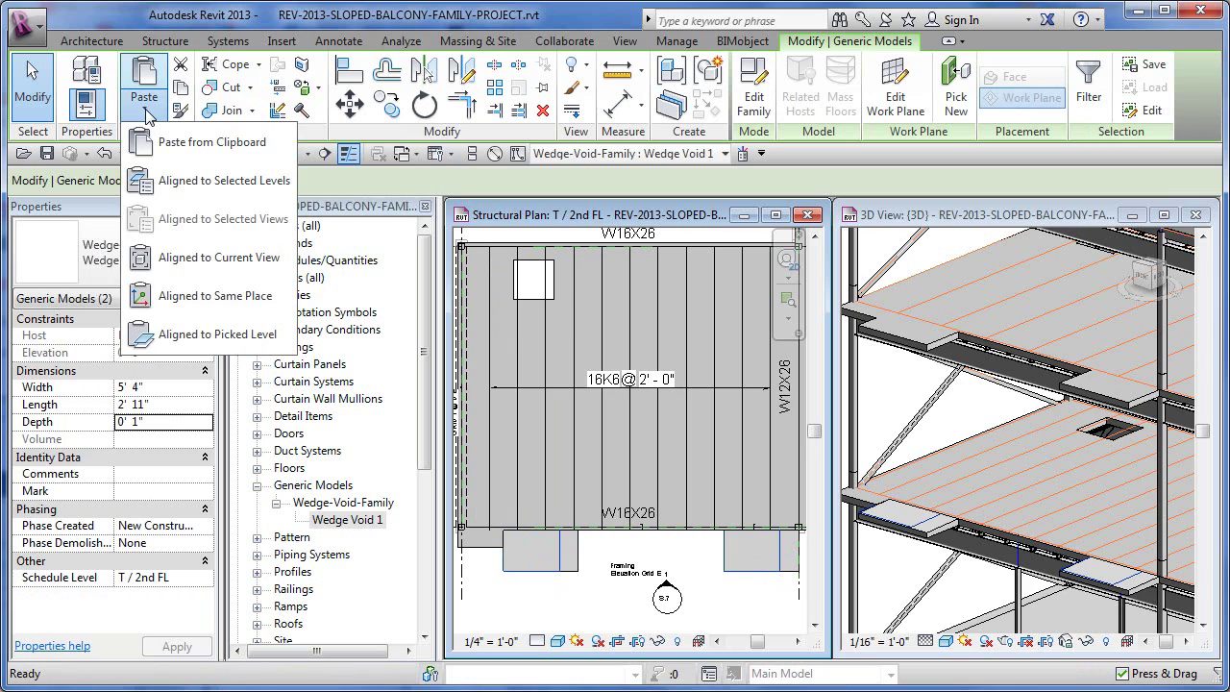
{"action": "left_click", "coordinate": [260, 182]}
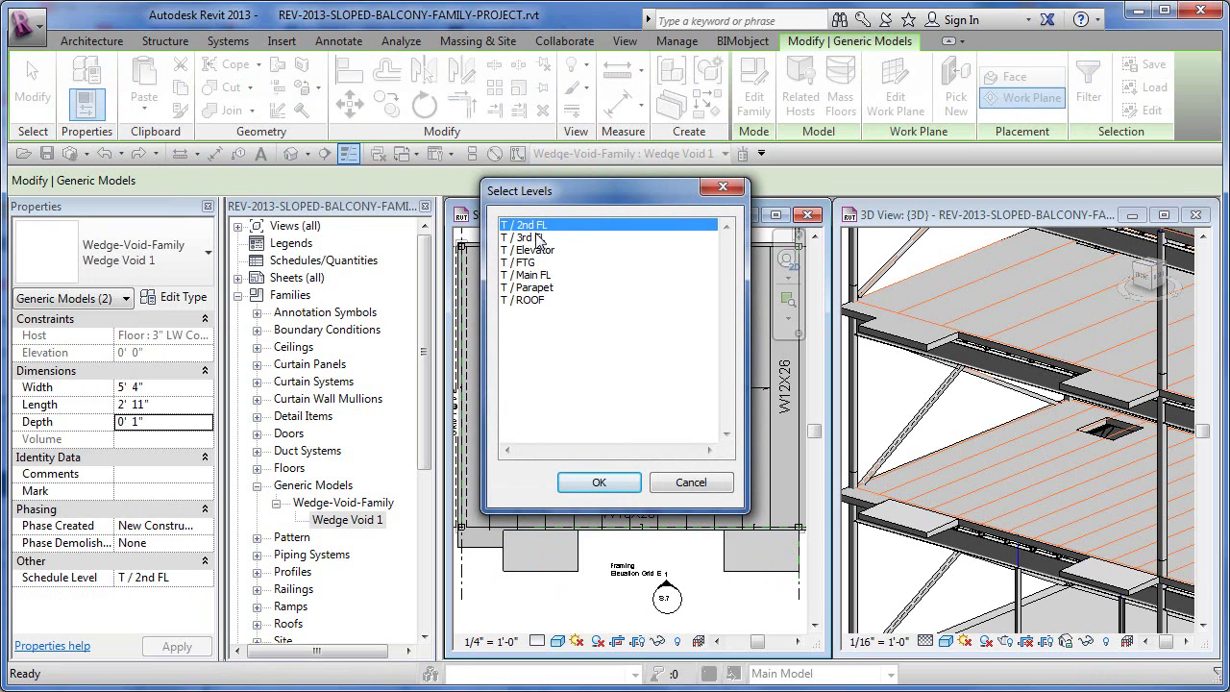
{"action": "left_click", "coordinate": [539, 238]}
{"action": "left_click", "coordinate": [599, 482]}
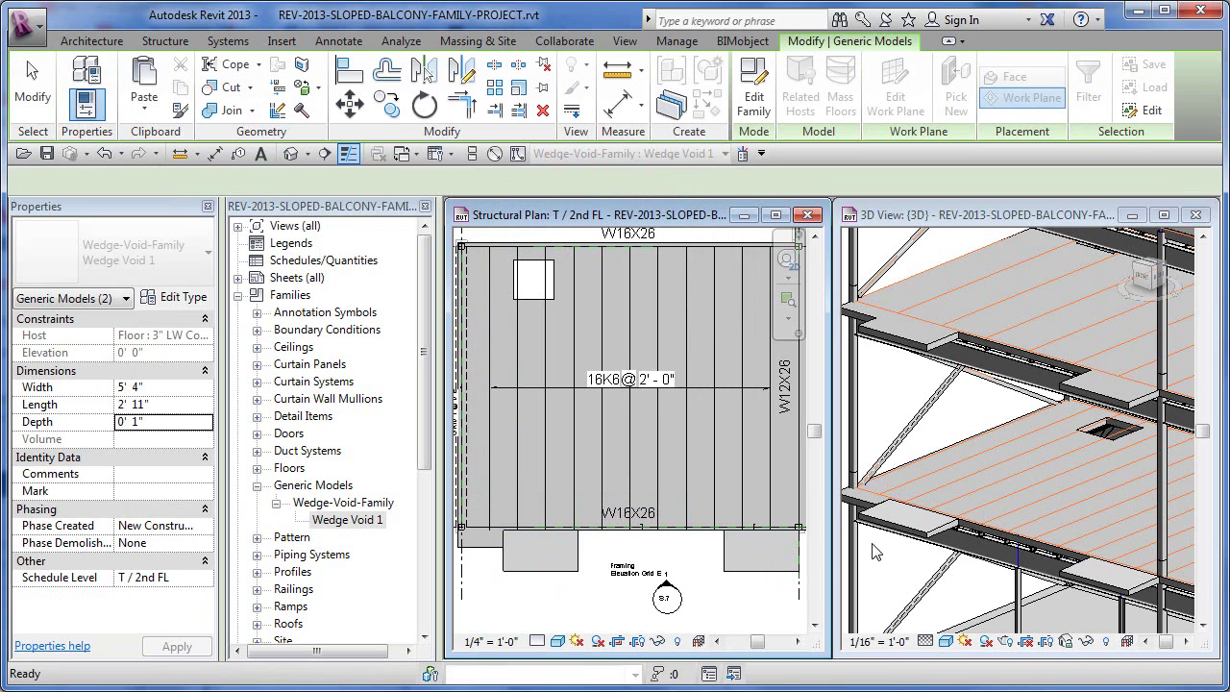
Step: Rehost the left 3rd-floor wedge void onto its balcony floor slab via Edit Work Plane
{"action": "left_click", "coordinate": [939, 255]}
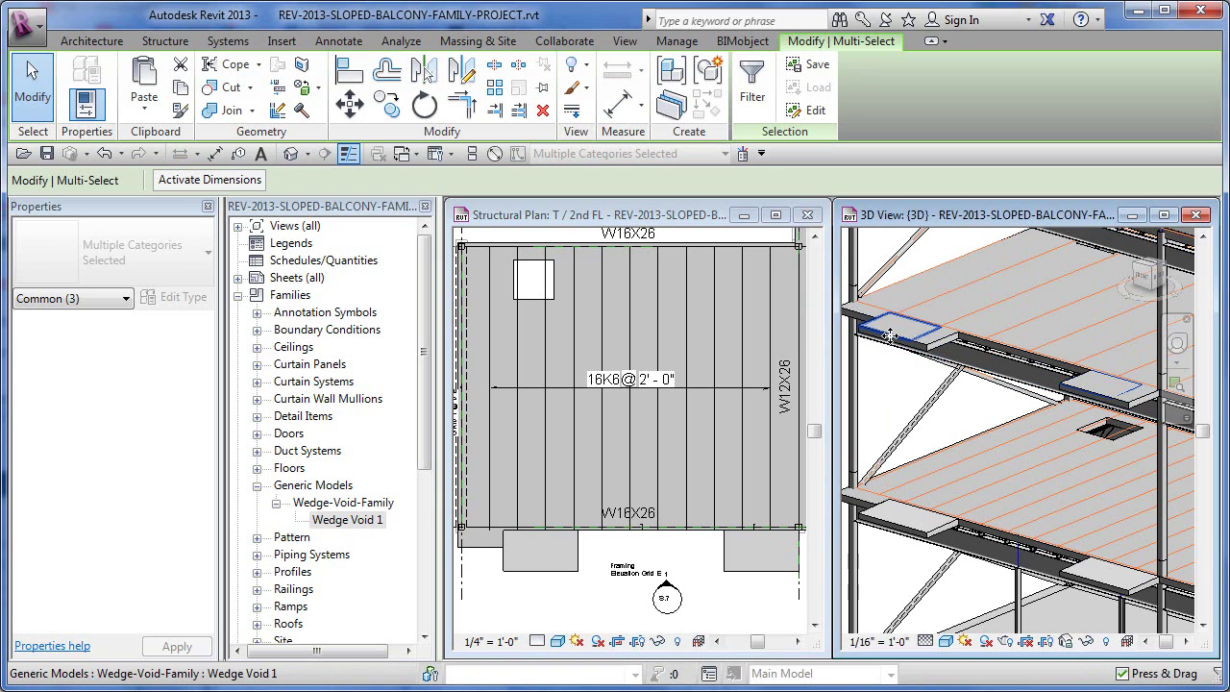
{"action": "key", "text": "Escape"}
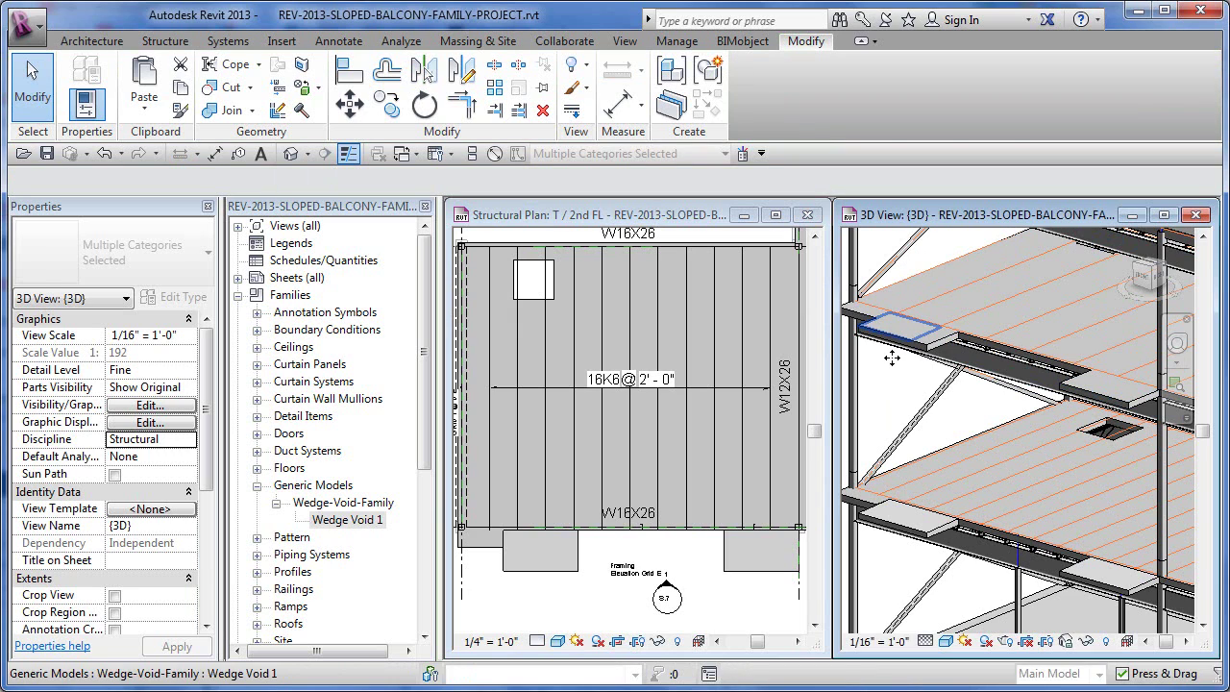
{"action": "left_click", "coordinate": [895, 341]}
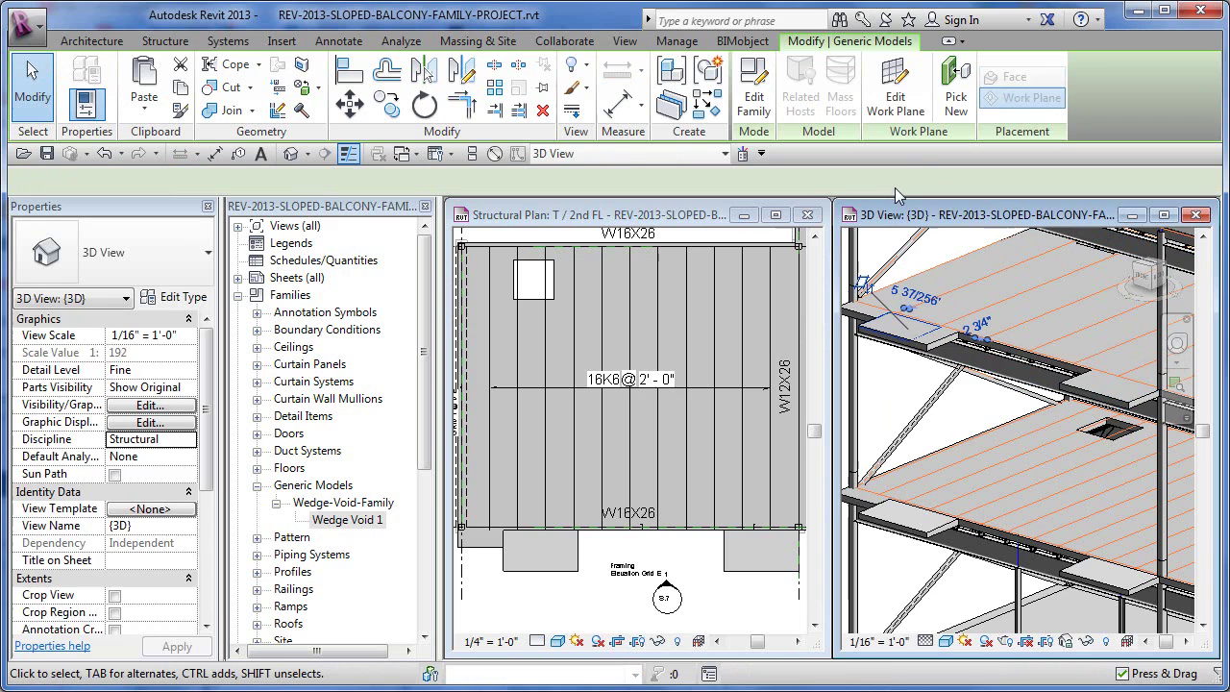
{"action": "left_click", "coordinate": [896, 101]}
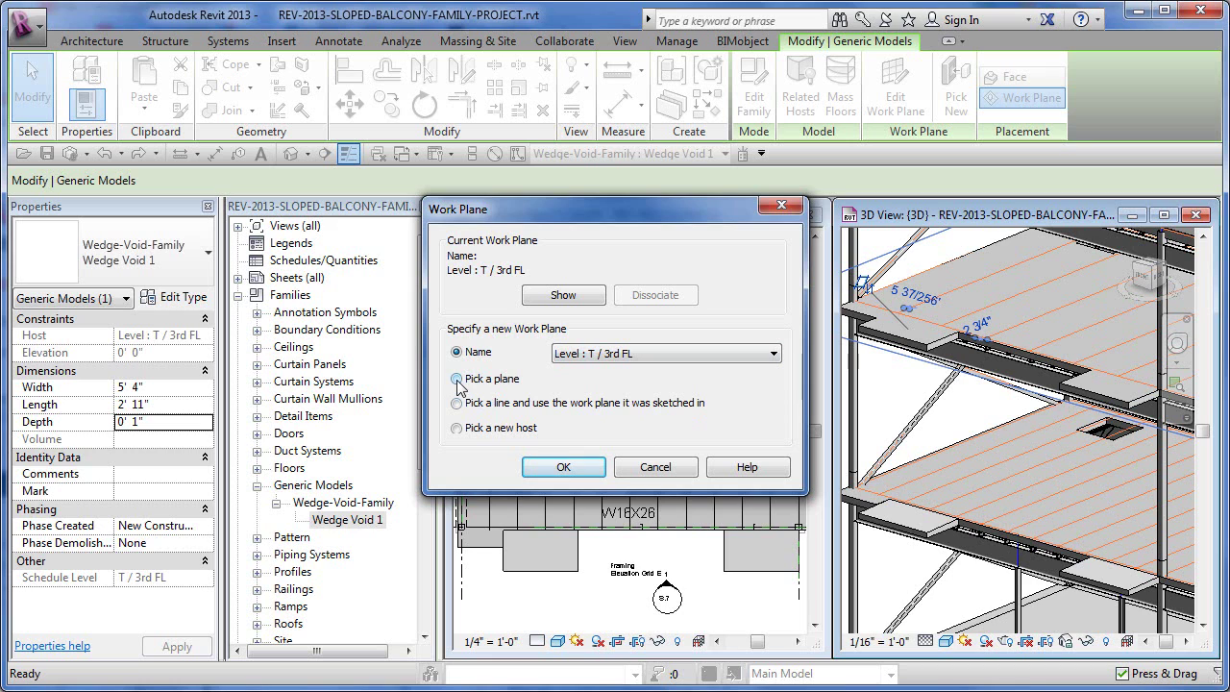
{"action": "left_click", "coordinate": [565, 460]}
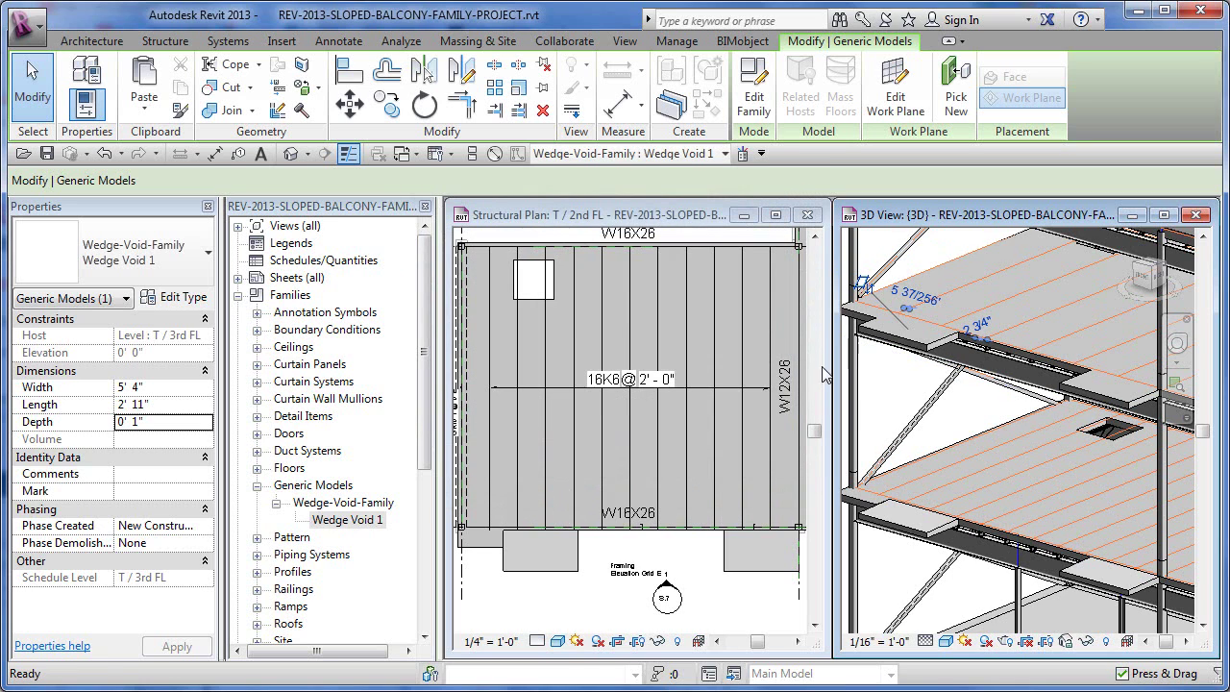
{"action": "left_click", "coordinate": [890, 288]}
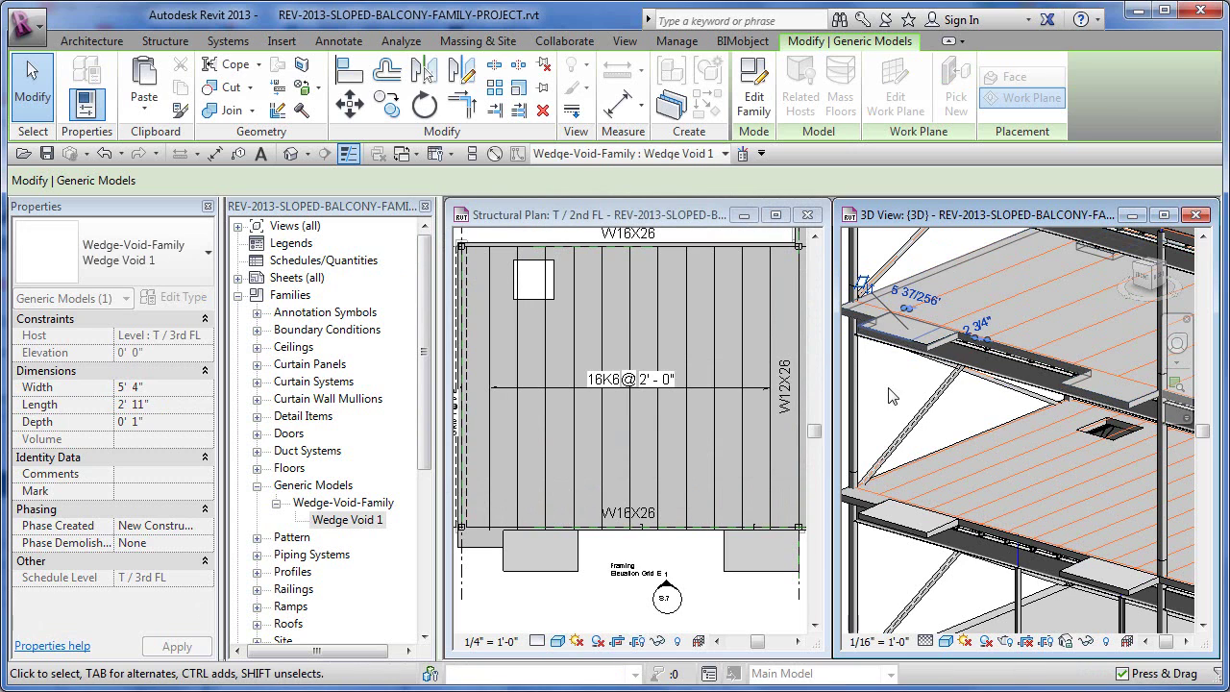
{"action": "key", "text": "Escape"}
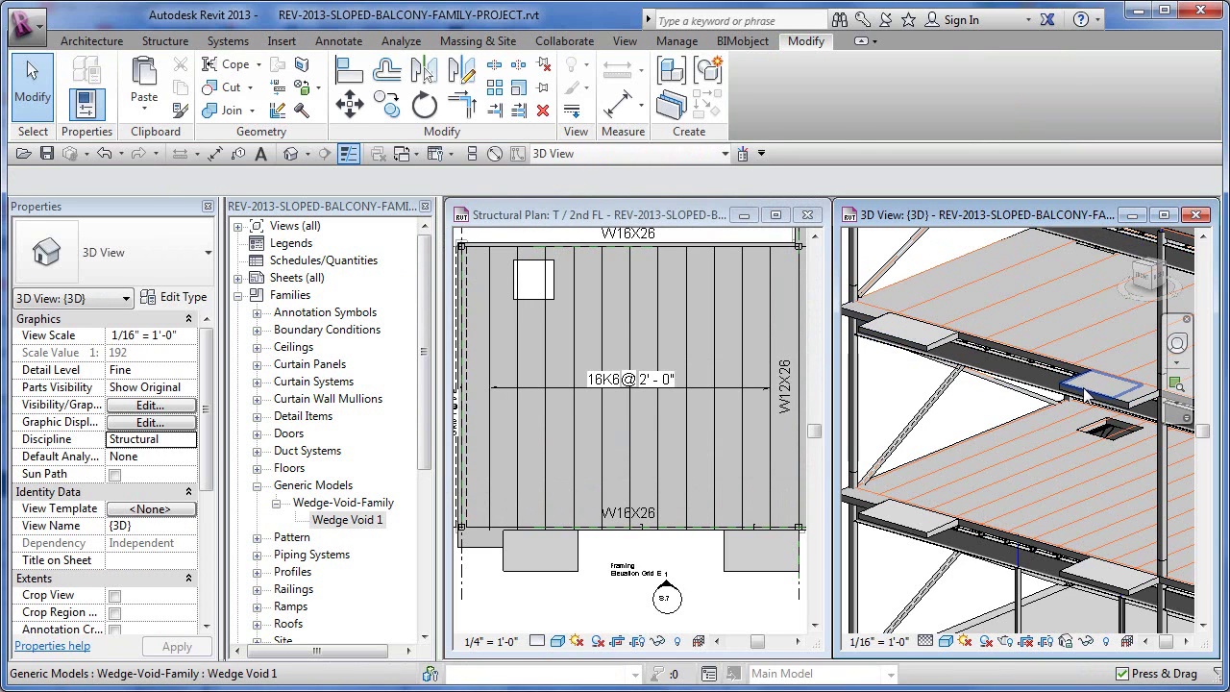
Step: Rehost the right 3rd-floor wedge void onto its balcony floor slab
{"action": "left_click", "coordinate": [1033, 403]}
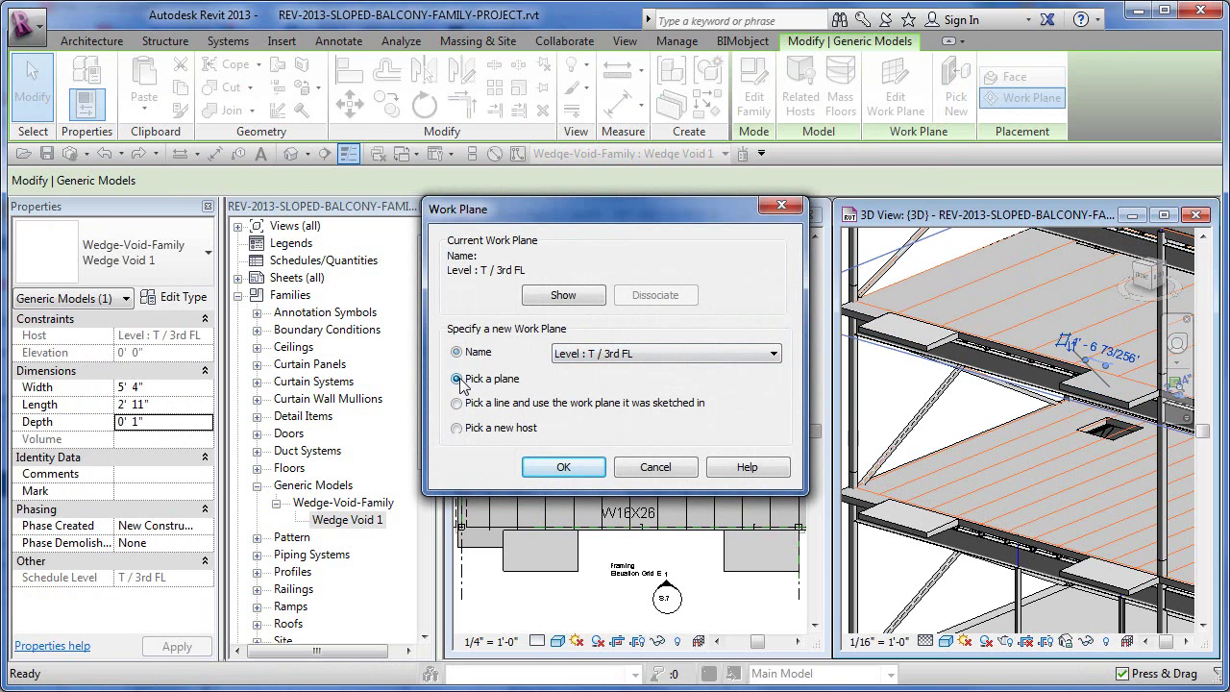
{"action": "left_click", "coordinate": [562, 468]}
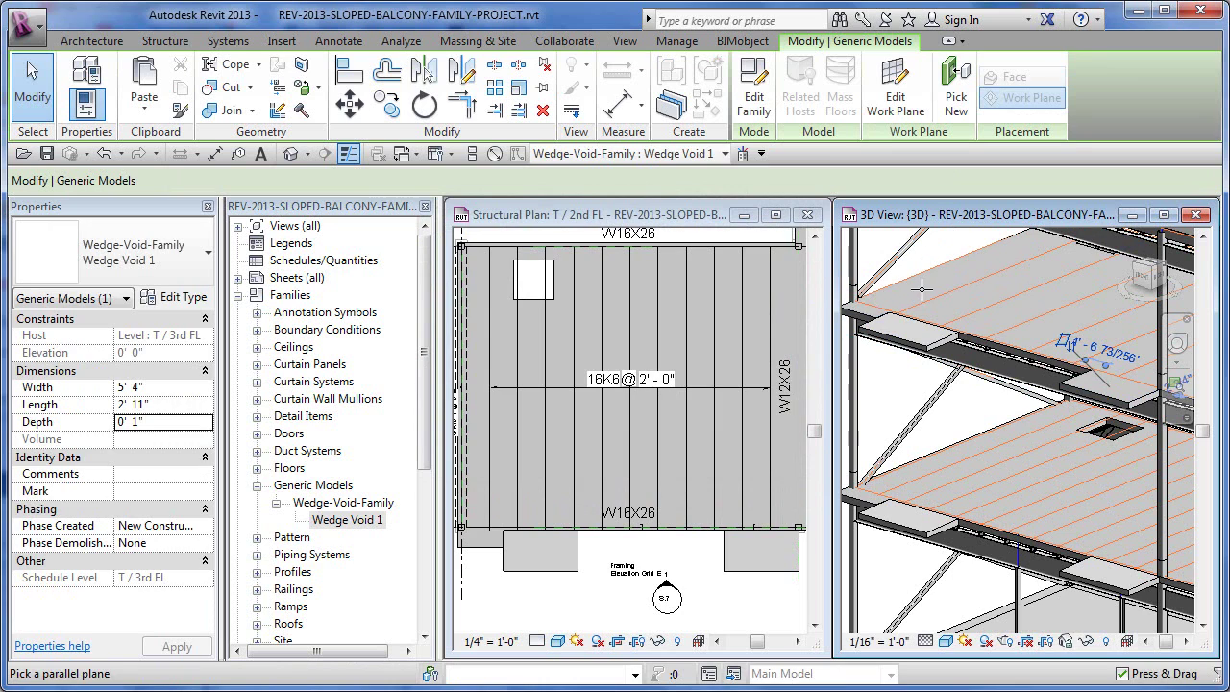
{"action": "left_click", "coordinate": [899, 389]}
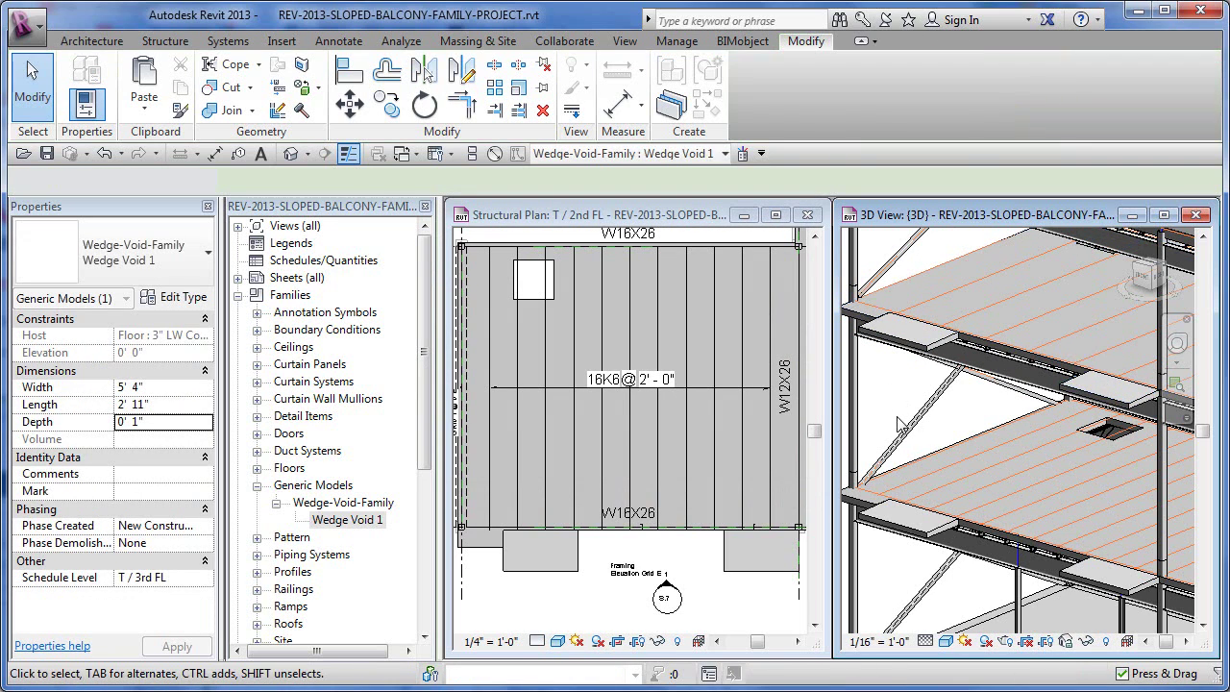
{"action": "middle_click_drag", "start_coordinate": [898, 423], "coordinate": [959, 437], "text": "shift"}
{"action": "key", "text": "Escape"}
{"action": "middle_click_drag", "start_coordinate": [994, 474], "coordinate": [988, 497], "text": "shift"}
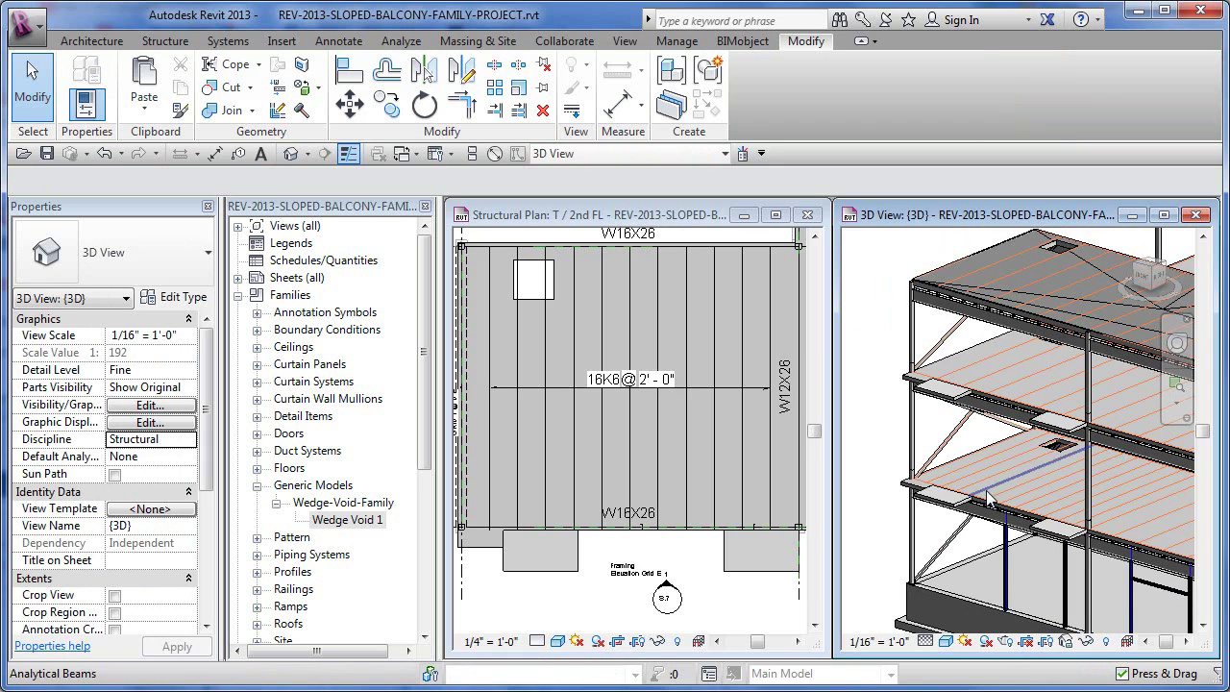
{"action": "scroll", "coordinate": [793, 518], "scroll_direction": "up", "scroll_amount": 2}
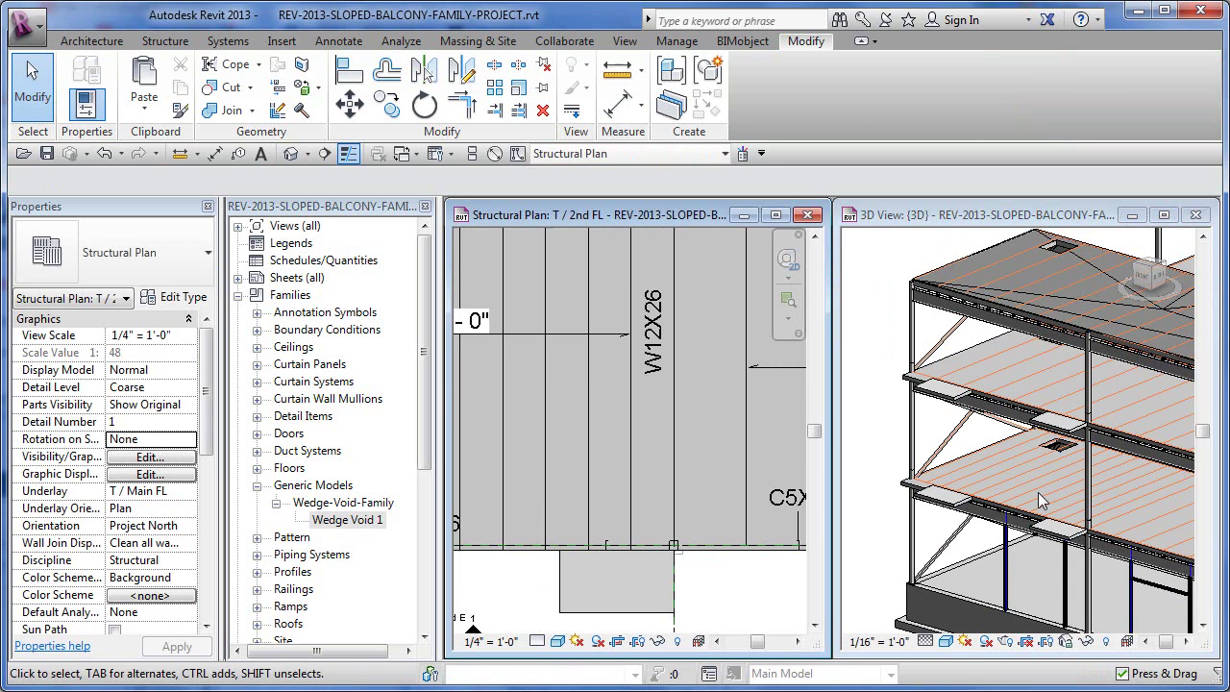
{"action": "scroll", "coordinate": [740, 584], "scroll_direction": "down", "scroll_amount": 3}
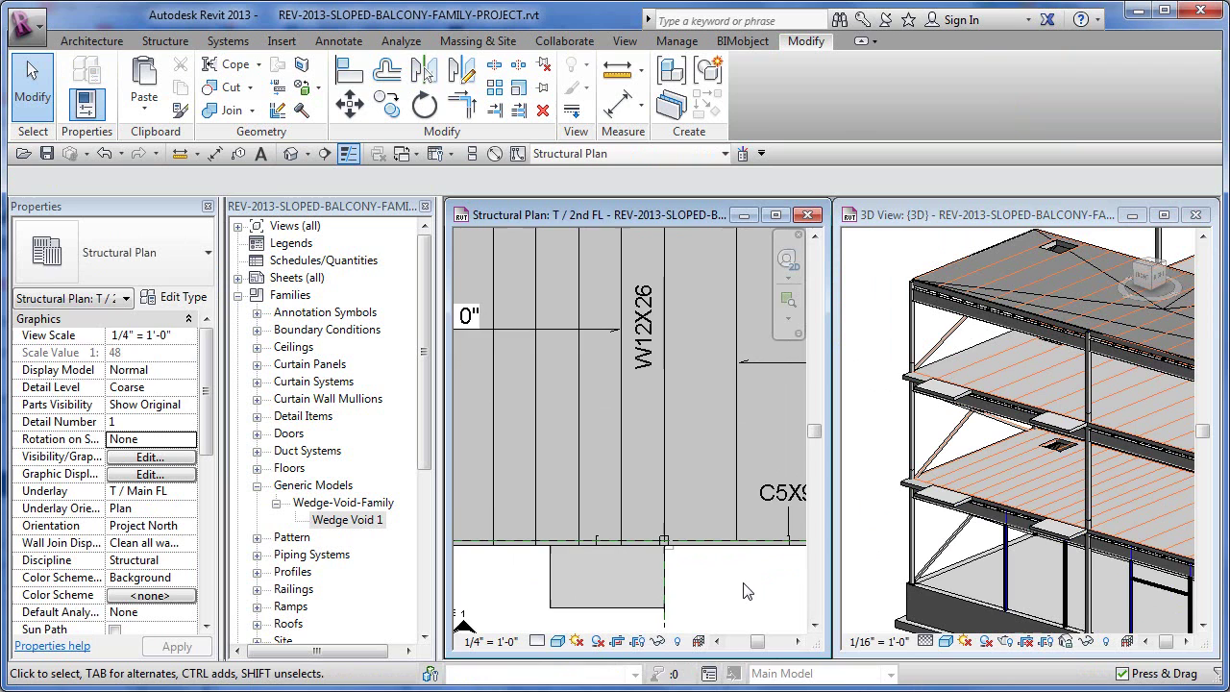
{"action": "middle_click_drag", "start_coordinate": [736, 584], "coordinate": [747, 617]}
{"action": "scroll", "coordinate": [893, 564], "scroll_direction": "up", "scroll_amount": 4}
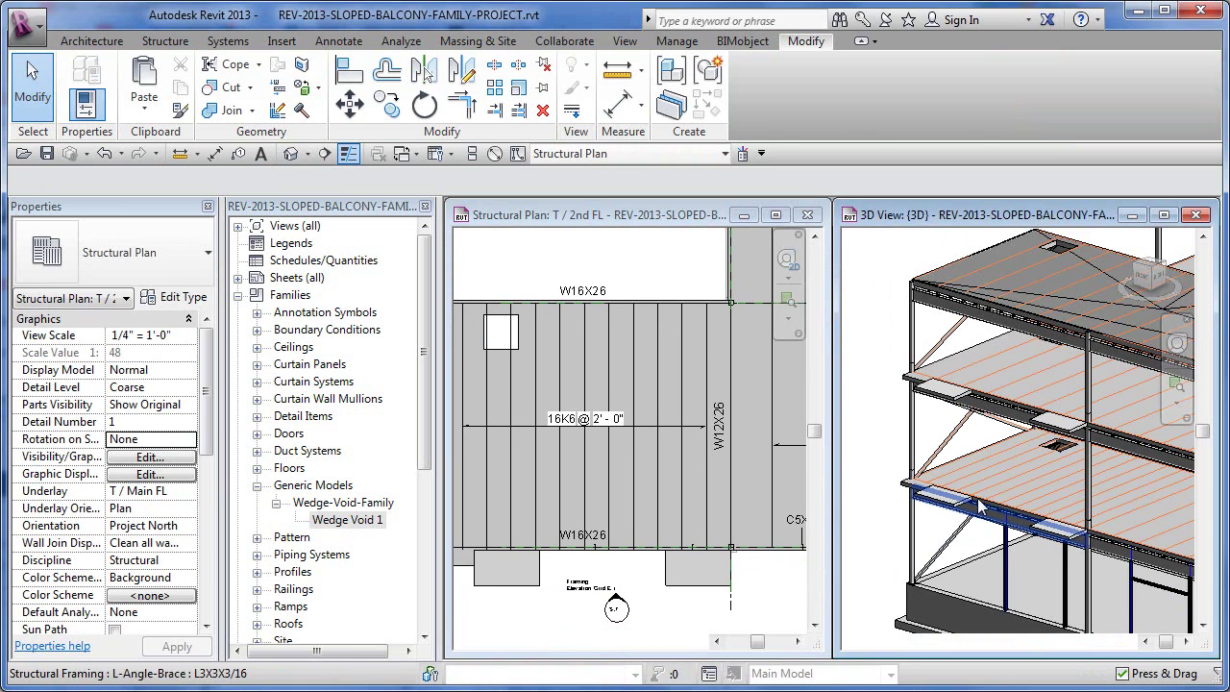
{"action": "scroll", "coordinate": [979, 504], "scroll_direction": "up", "scroll_amount": 1}
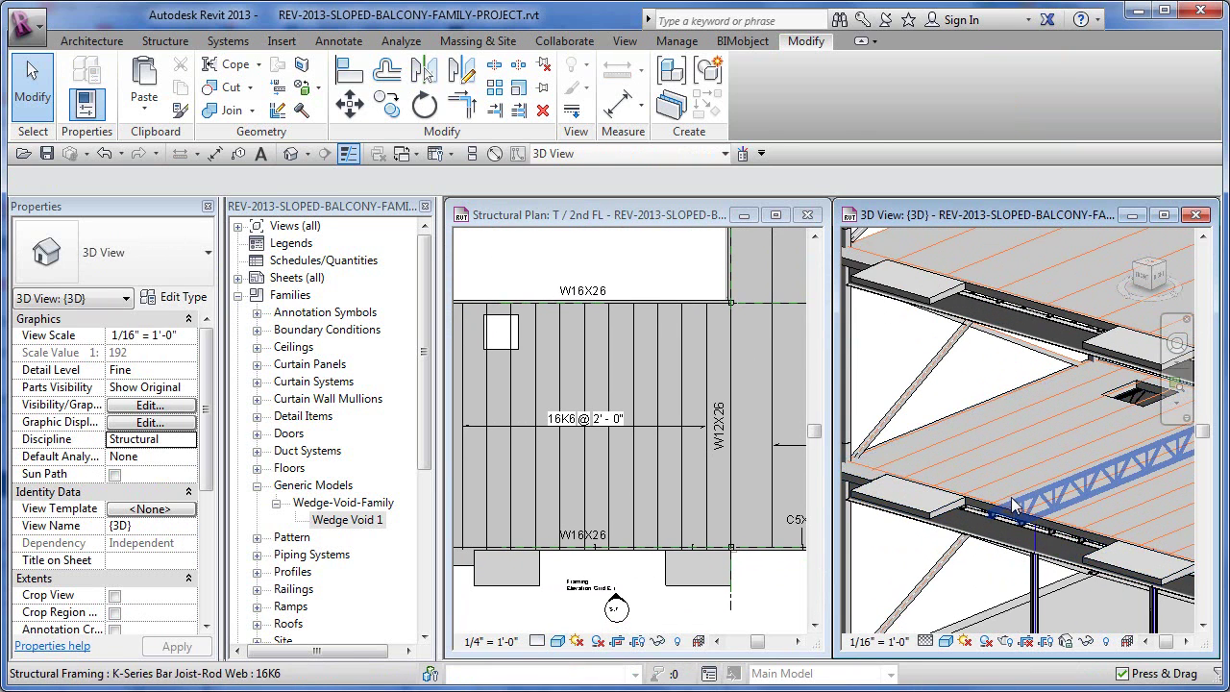
{"action": "middle_click_drag", "start_coordinate": [989, 508], "coordinate": [1007, 518]}
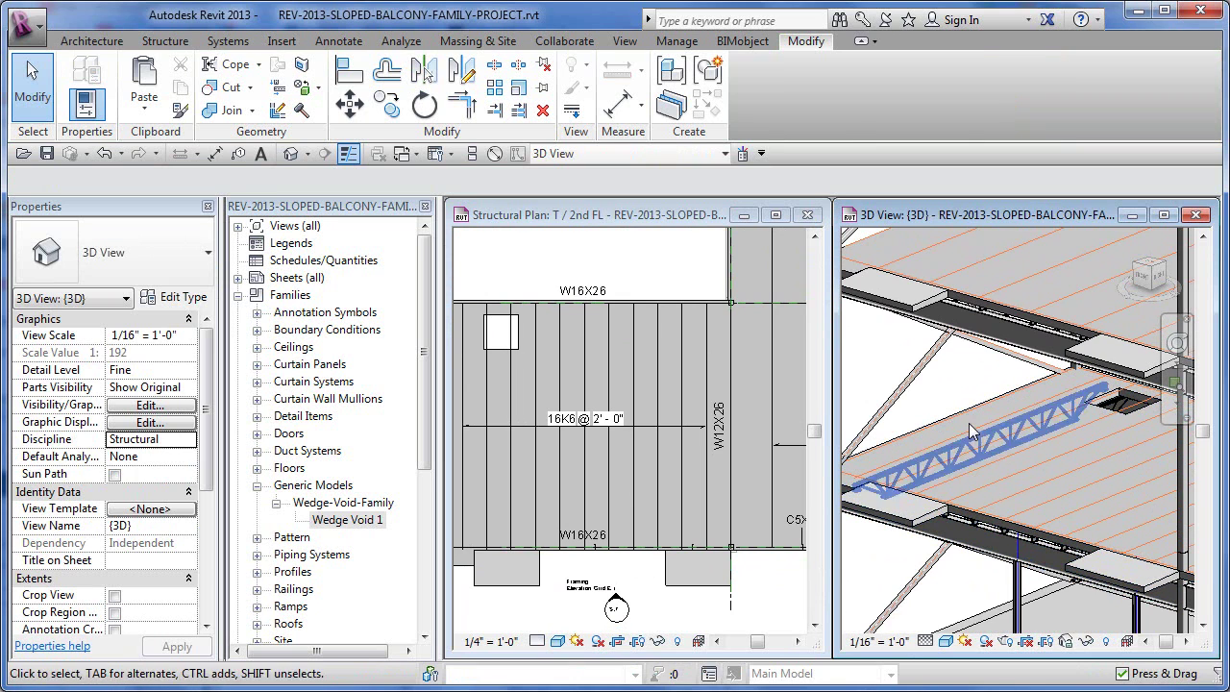
{"action": "middle_click_drag", "start_coordinate": [976, 374], "coordinate": [1034, 399]}
{"action": "scroll", "coordinate": [1033, 399], "scroll_direction": "up", "scroll_amount": 4}
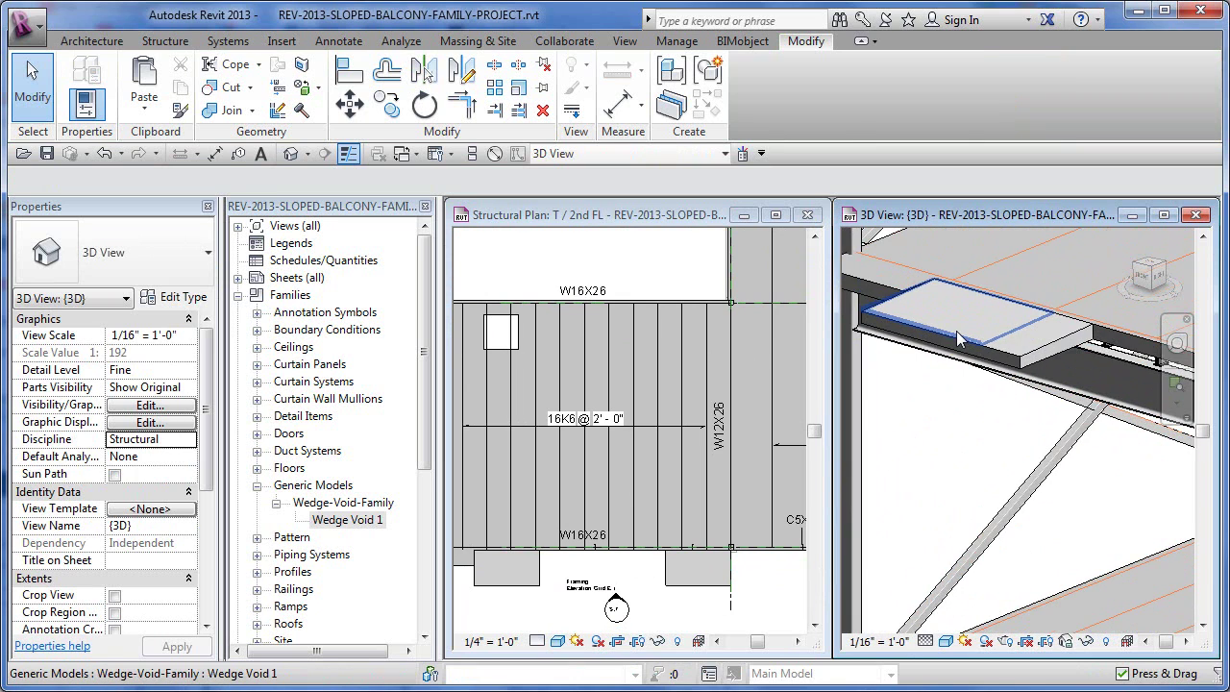
{"action": "scroll", "coordinate": [1001, 401], "scroll_direction": "down", "scroll_amount": 3}
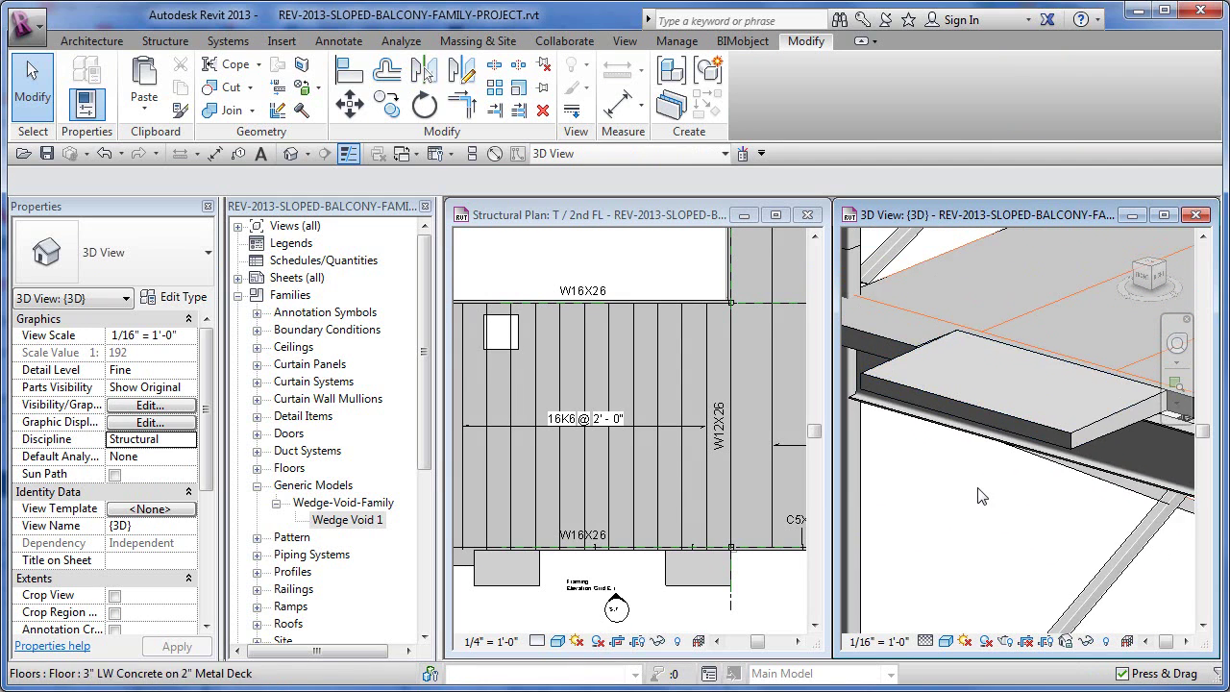
{"action": "middle_click_drag", "start_coordinate": [993, 411], "coordinate": [982, 534]}
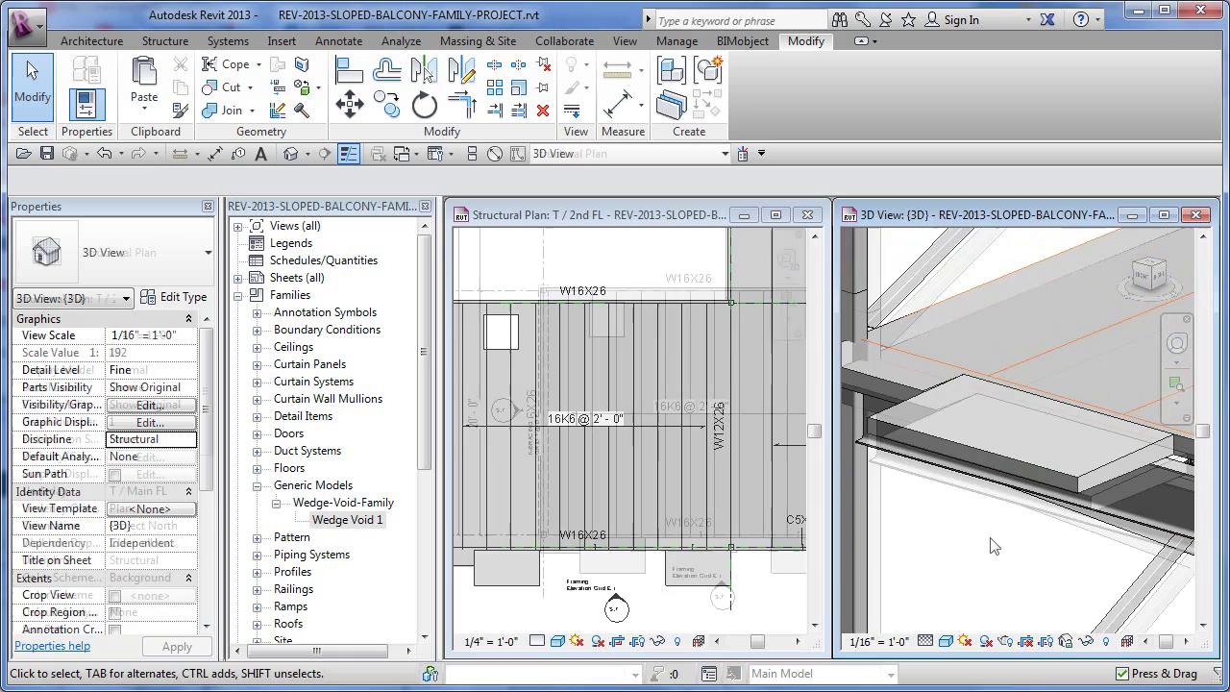
{"action": "middle_click_drag", "start_coordinate": [577, 433], "coordinate": [682, 420]}
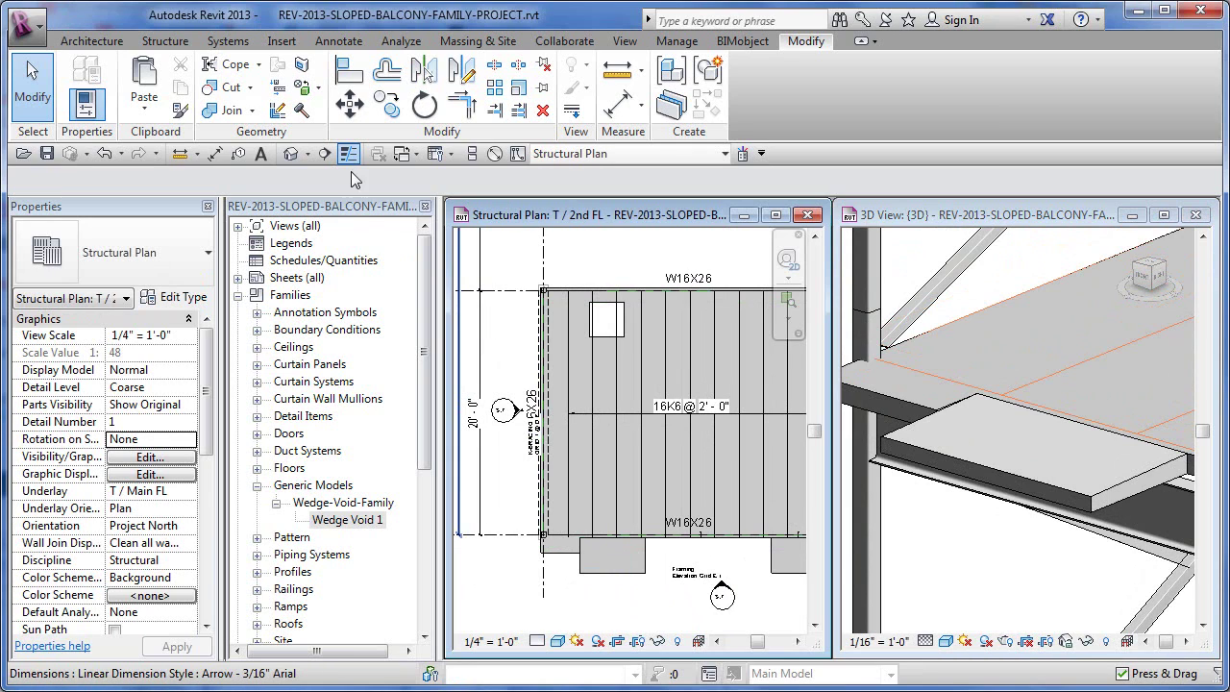
Step: Draw a section line across the balcony slab in the 2nd-floor plan
{"action": "left_click", "coordinate": [326, 154]}
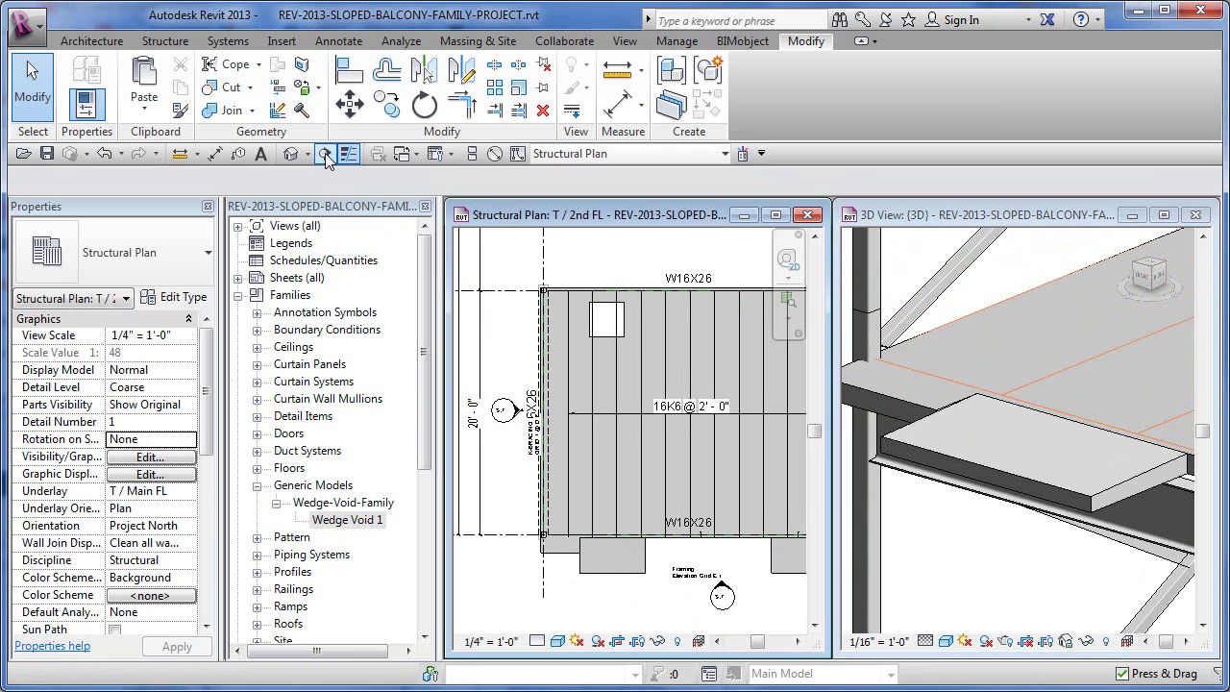
{"action": "left_click", "coordinate": [600, 590]}
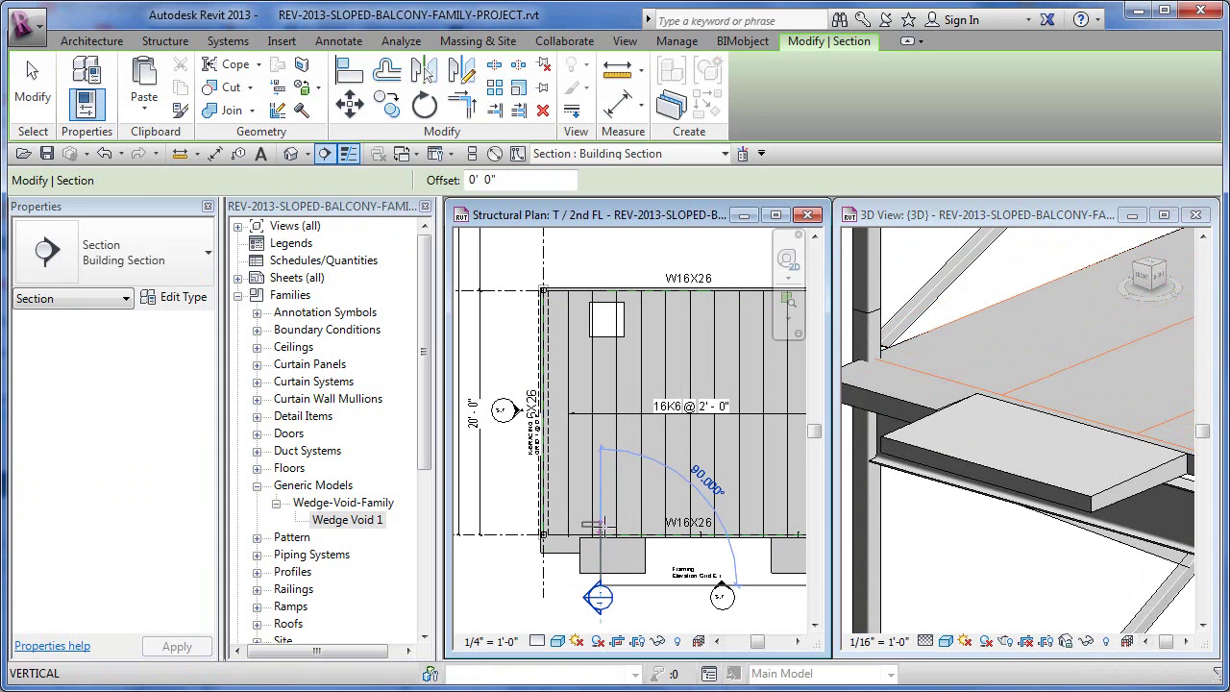
{"action": "left_click", "coordinate": [597, 523]}
{"action": "key", "text": "Escape"}
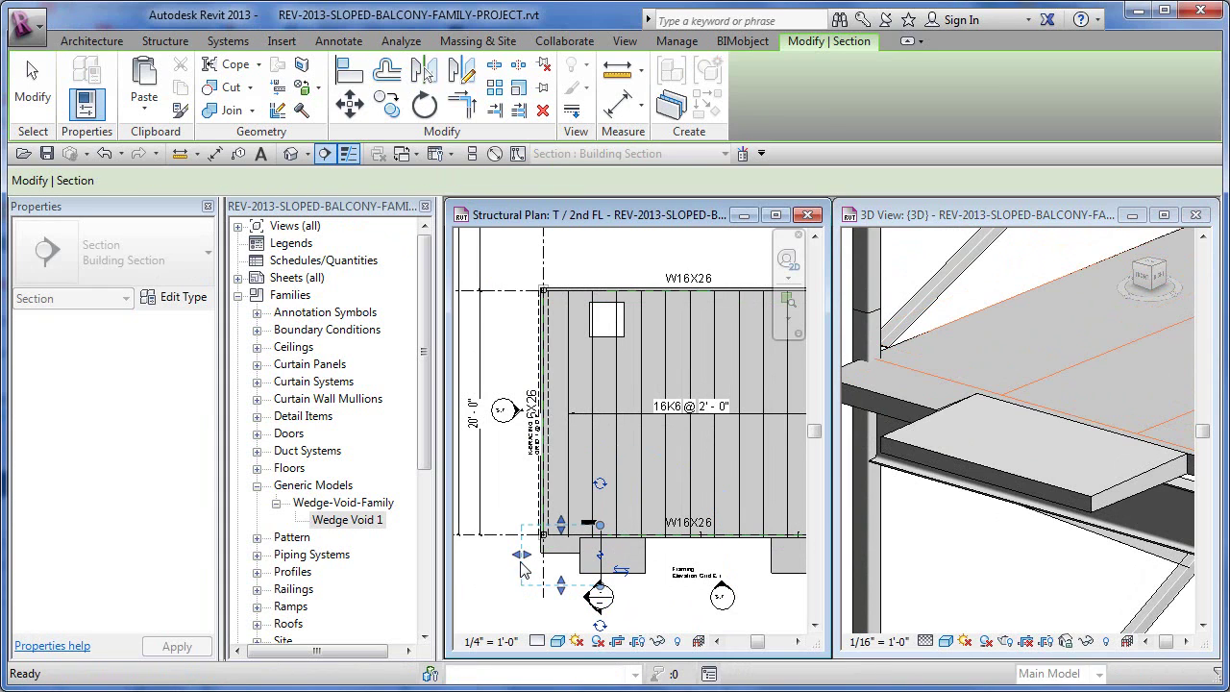
{"action": "key", "text": "Escape"}
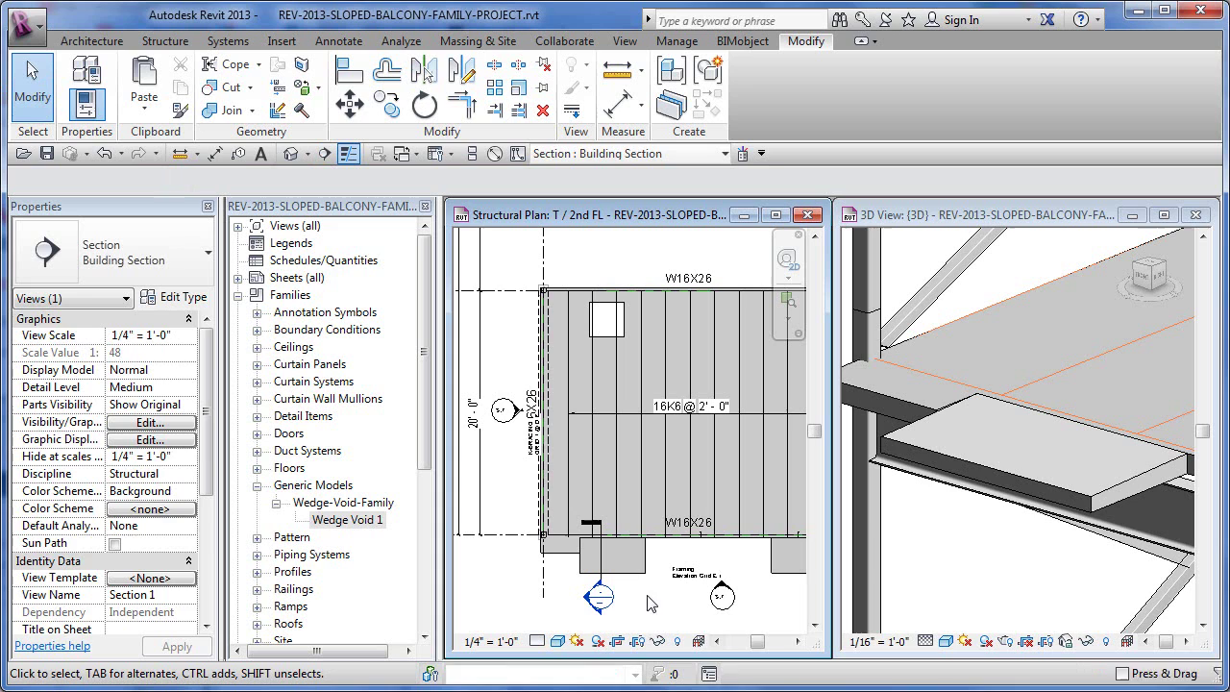
Step: Open Section 1 beside the plan, narrow its window, and zoom to the wedge void
{"action": "double_click", "coordinate": [598, 597]}
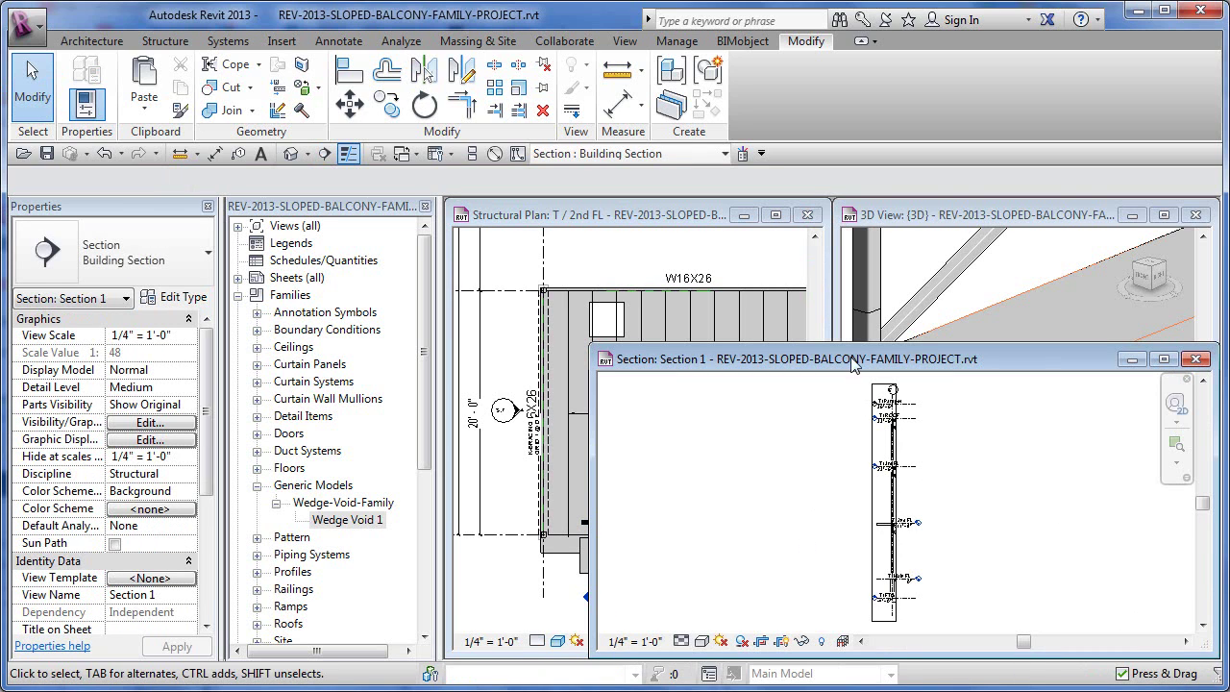
{"action": "left_click_drag", "start_coordinate": [853, 359], "coordinate": [621, 296]}
{"action": "left_click_drag", "start_coordinate": [981, 591], "coordinate": [747, 601]}
{"action": "middle_click_drag", "start_coordinate": [605, 513], "coordinate": [647, 510]}
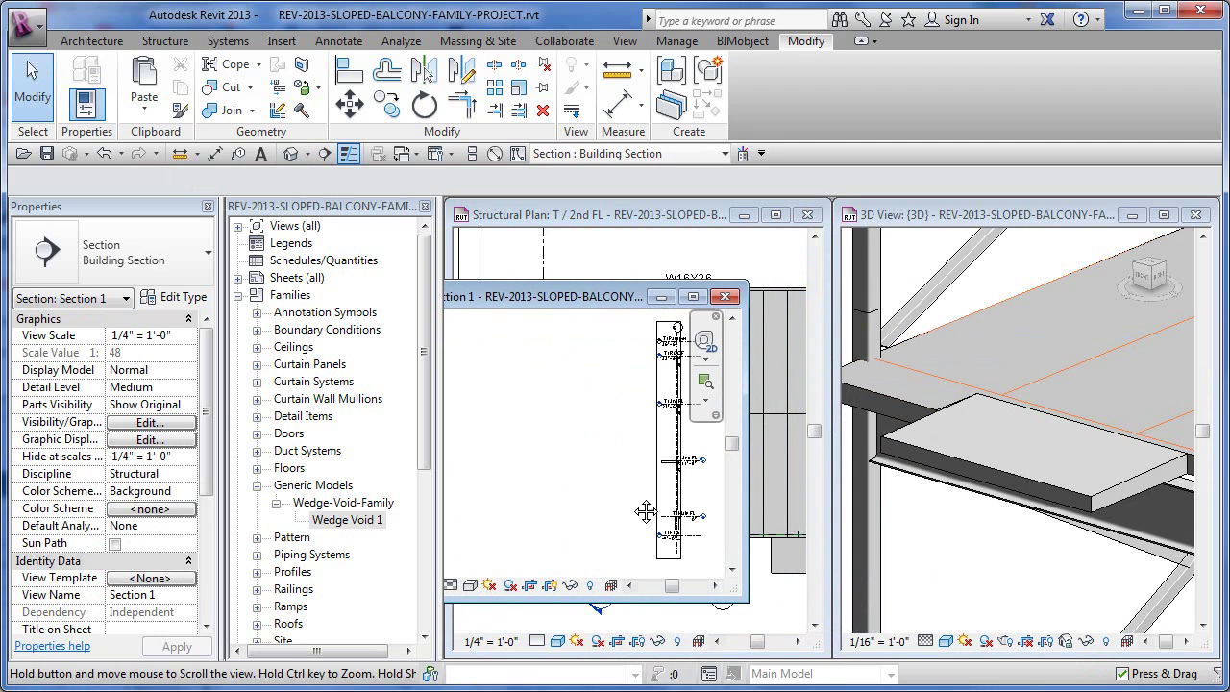
{"action": "scroll", "coordinate": [673, 473], "scroll_direction": "up", "scroll_amount": 3}
{"action": "scroll", "coordinate": [634, 494], "scroll_direction": "up", "scroll_amount": 4}
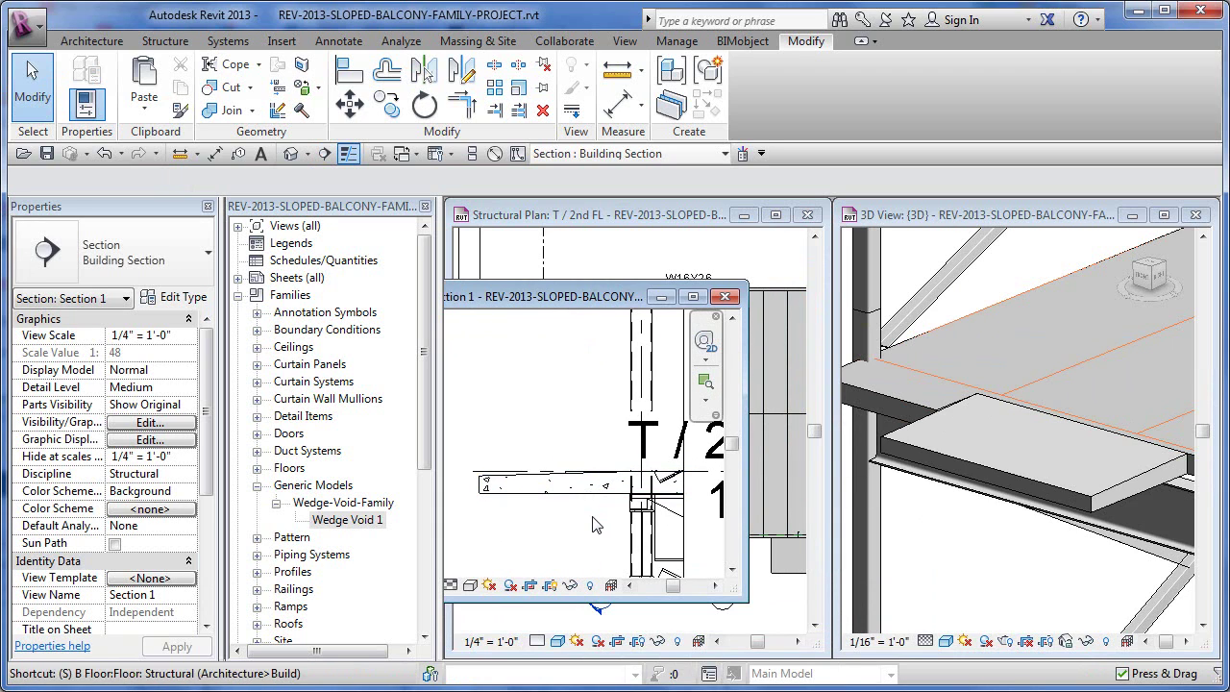
{"action": "scroll", "coordinate": [571, 491], "scroll_direction": "up", "scroll_amount": 5}
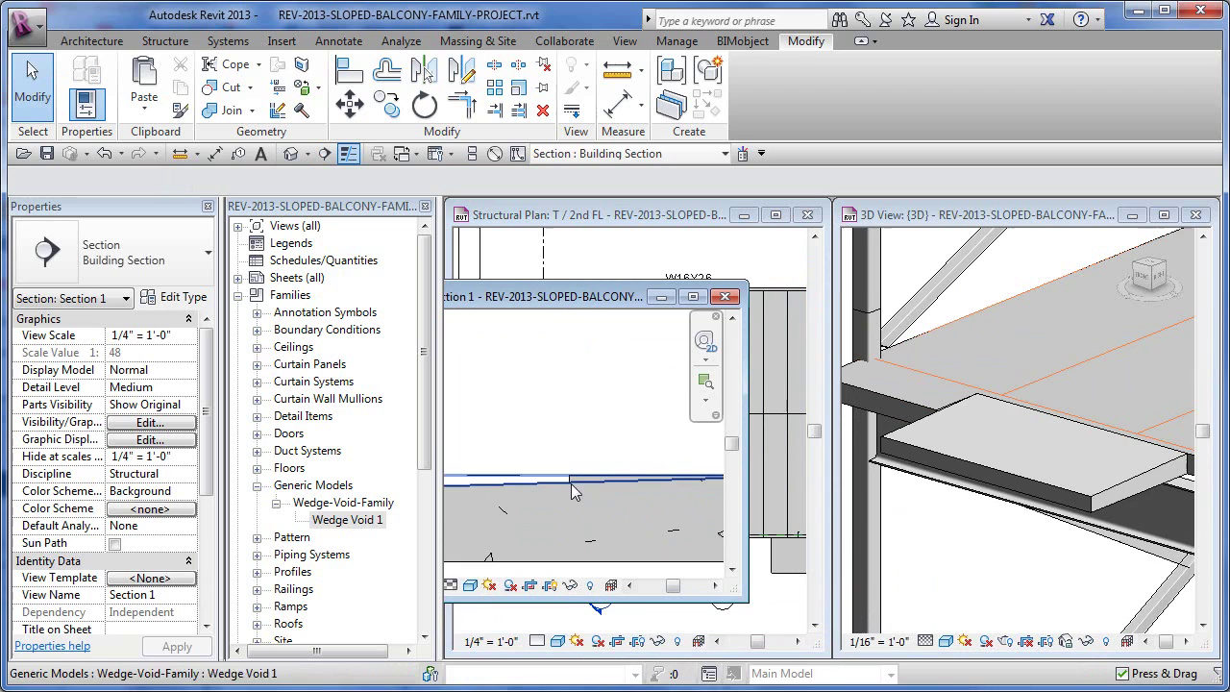
{"action": "scroll", "coordinate": [630, 472], "scroll_direction": "down", "scroll_amount": 4}
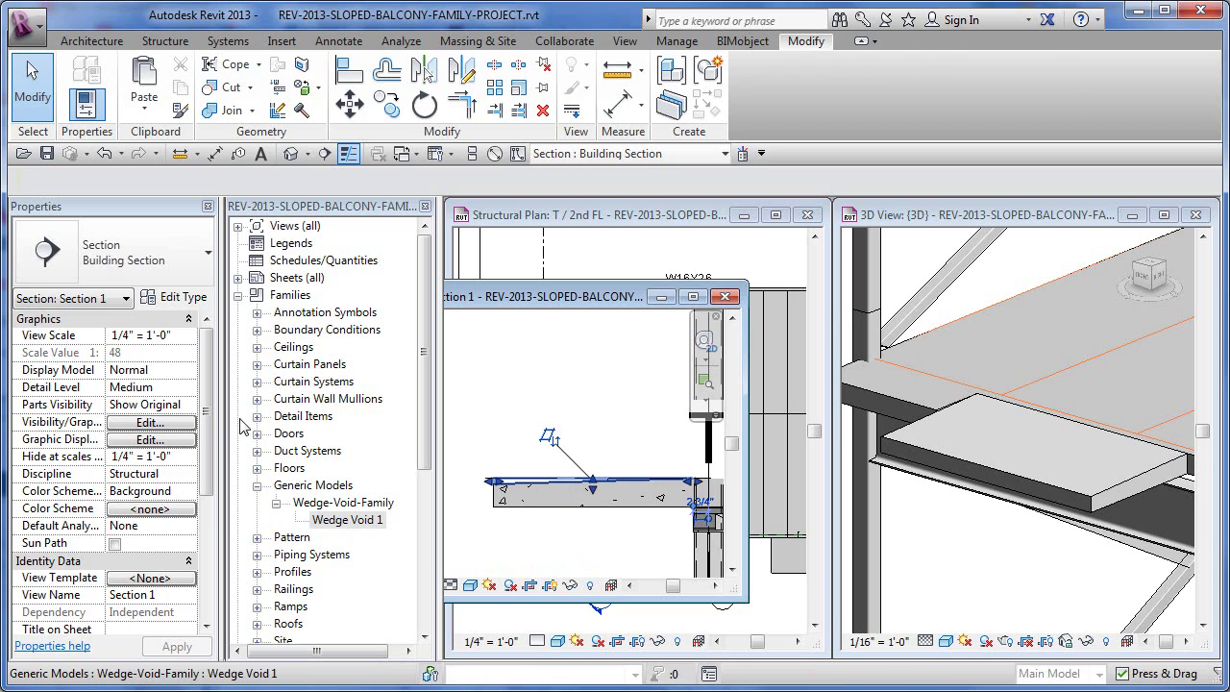
Step: Set Wedge Void 1's Depth to 0' 3" so the slab top slopes
{"action": "left_click", "coordinate": [159, 423]}
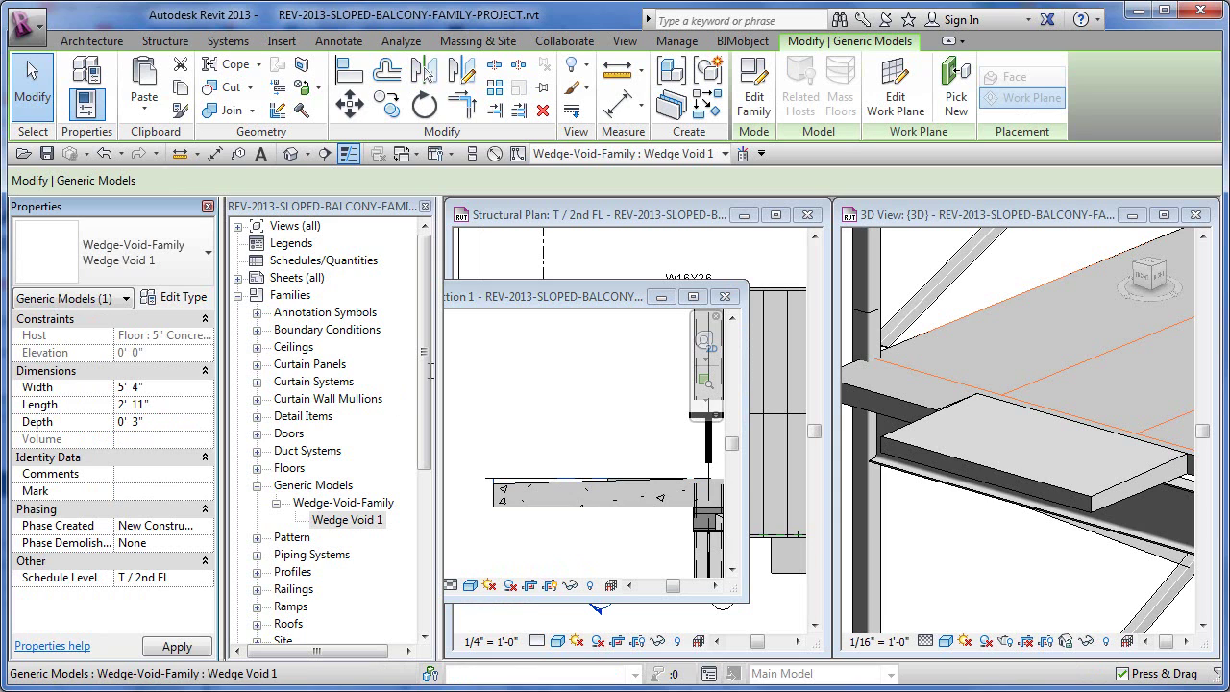
{"action": "left_click", "coordinate": [551, 423]}
{"action": "left_click", "coordinate": [535, 434]}
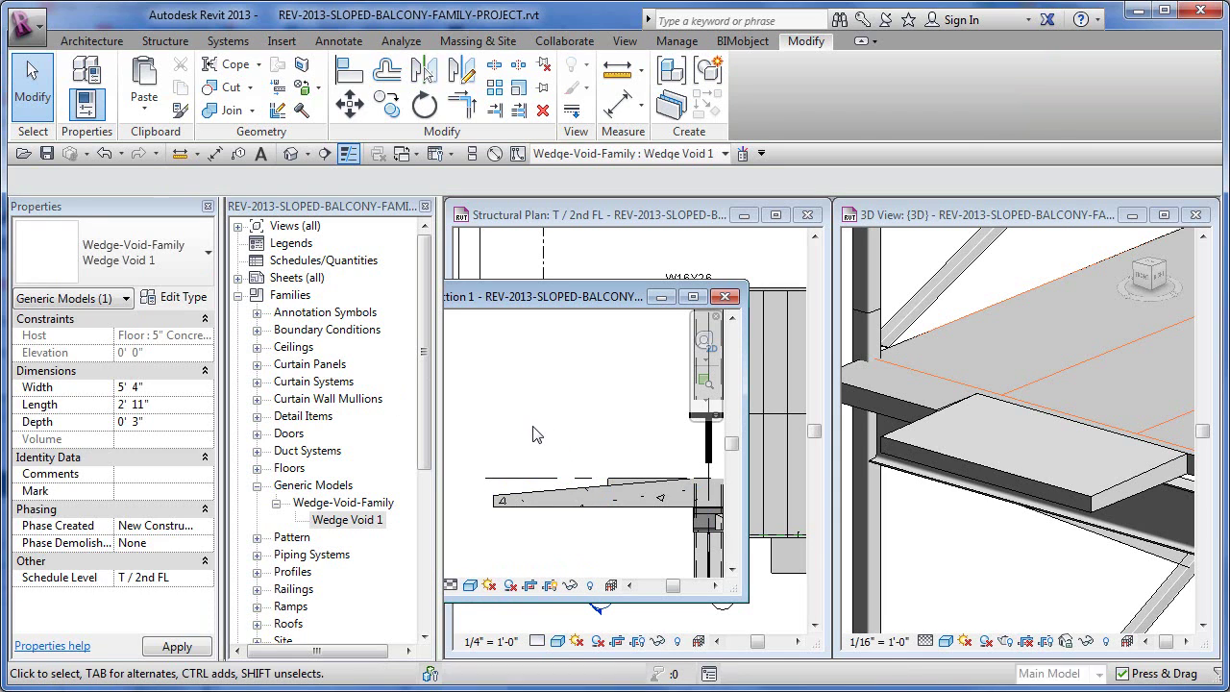
Step: Inspect the sloped balcony slab from below in the 3D view and re-center it in Section 1
{"action": "left_click", "coordinate": [965, 524]}
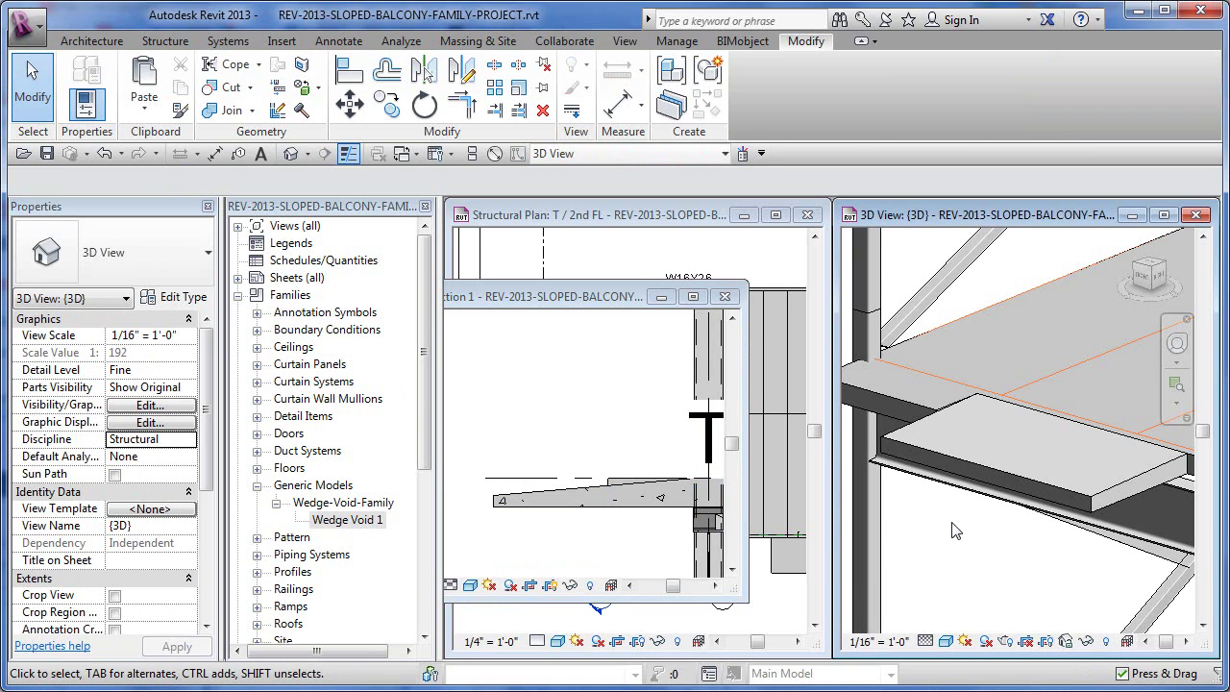
{"action": "middle_click_drag", "start_coordinate": [954, 531], "coordinate": [975, 331]}
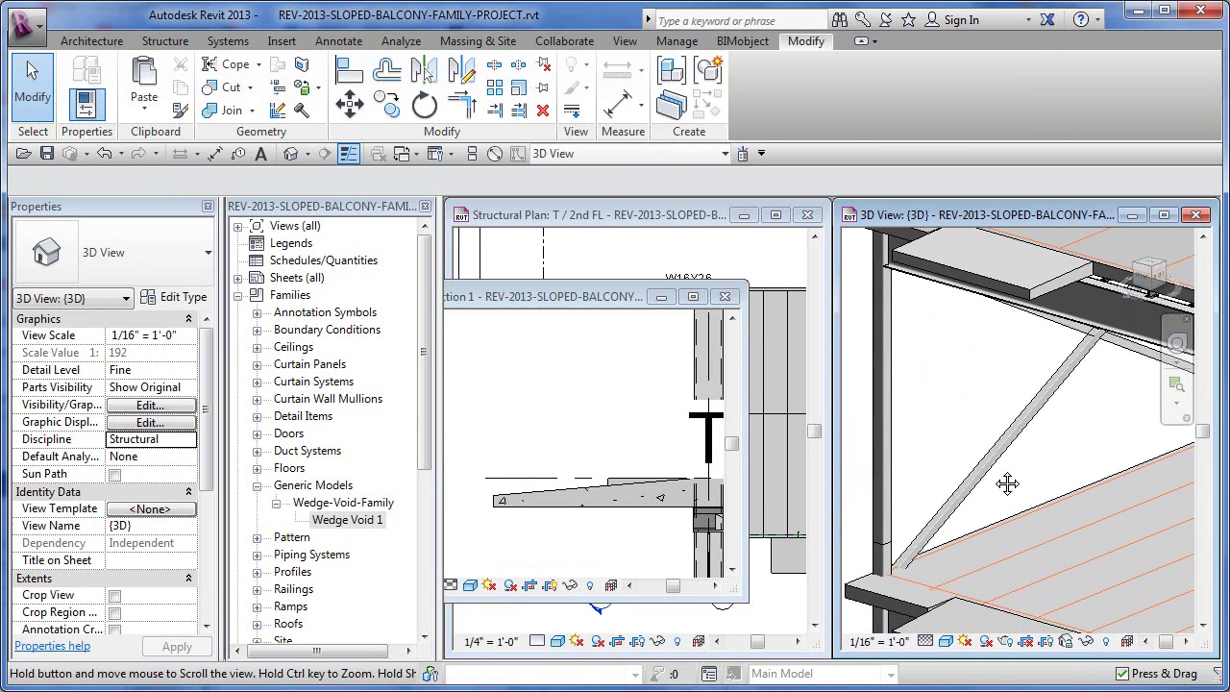
{"action": "middle_click_drag", "start_coordinate": [1007, 483], "coordinate": [1008, 408]}
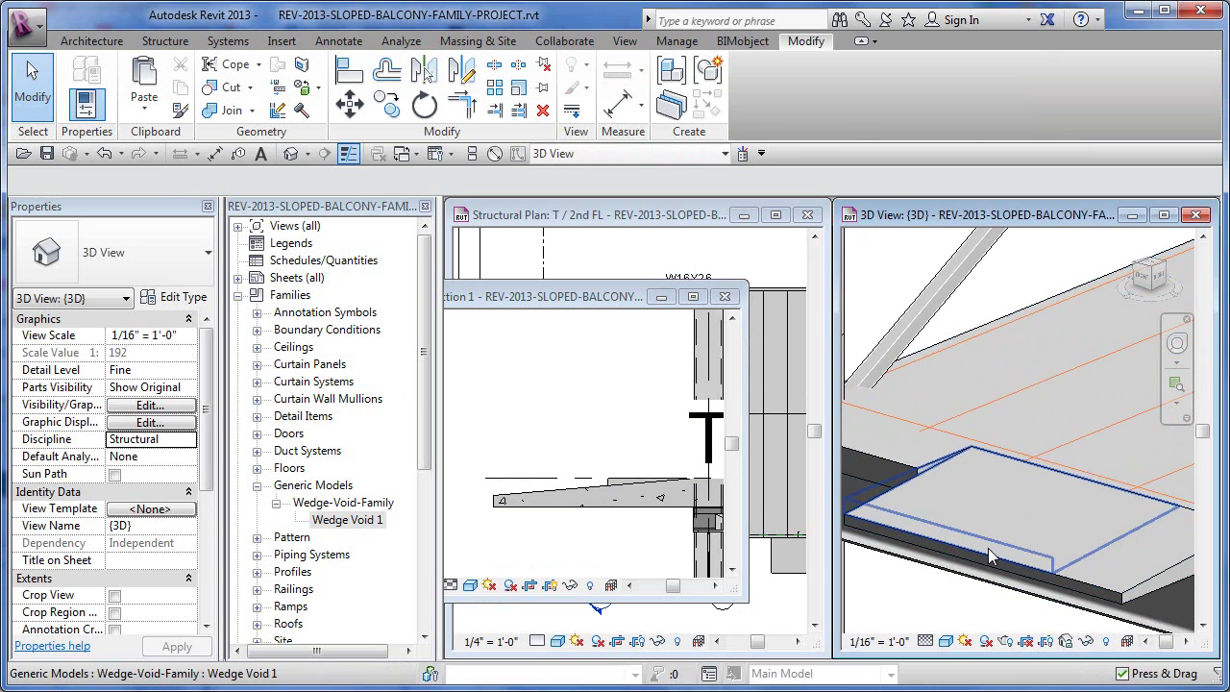
{"action": "middle_click_drag", "start_coordinate": [965, 512], "coordinate": [999, 583]}
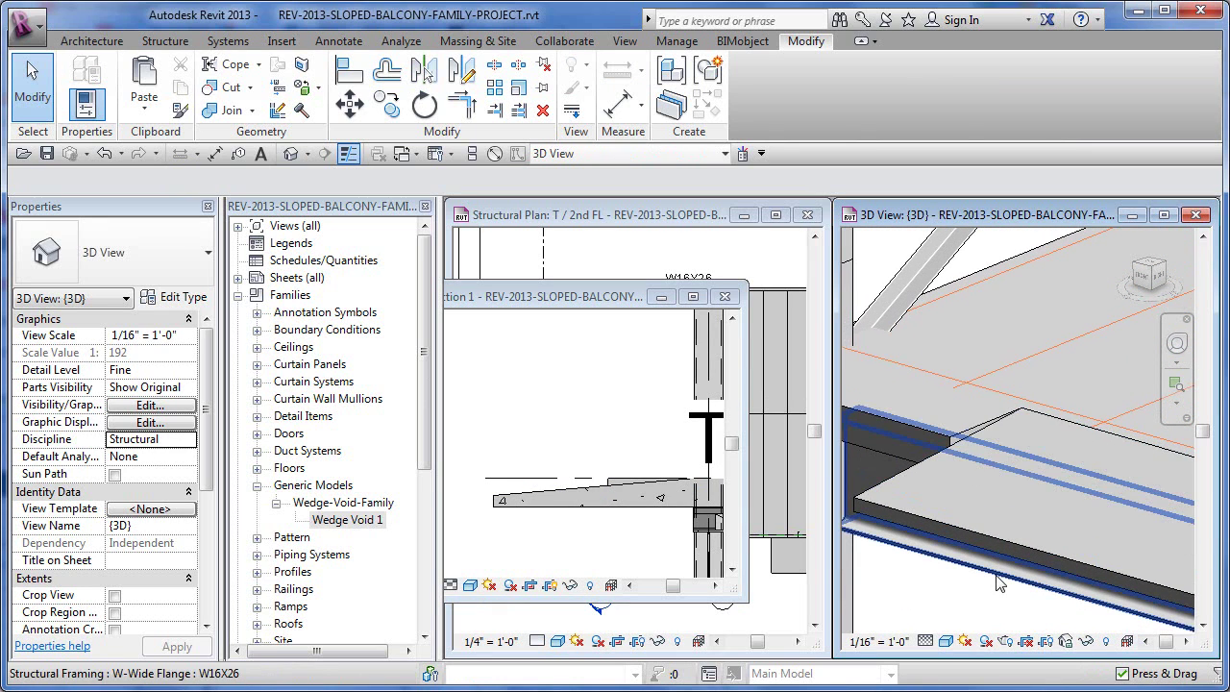
{"action": "middle_click_drag", "start_coordinate": [652, 557], "coordinate": [637, 555]}
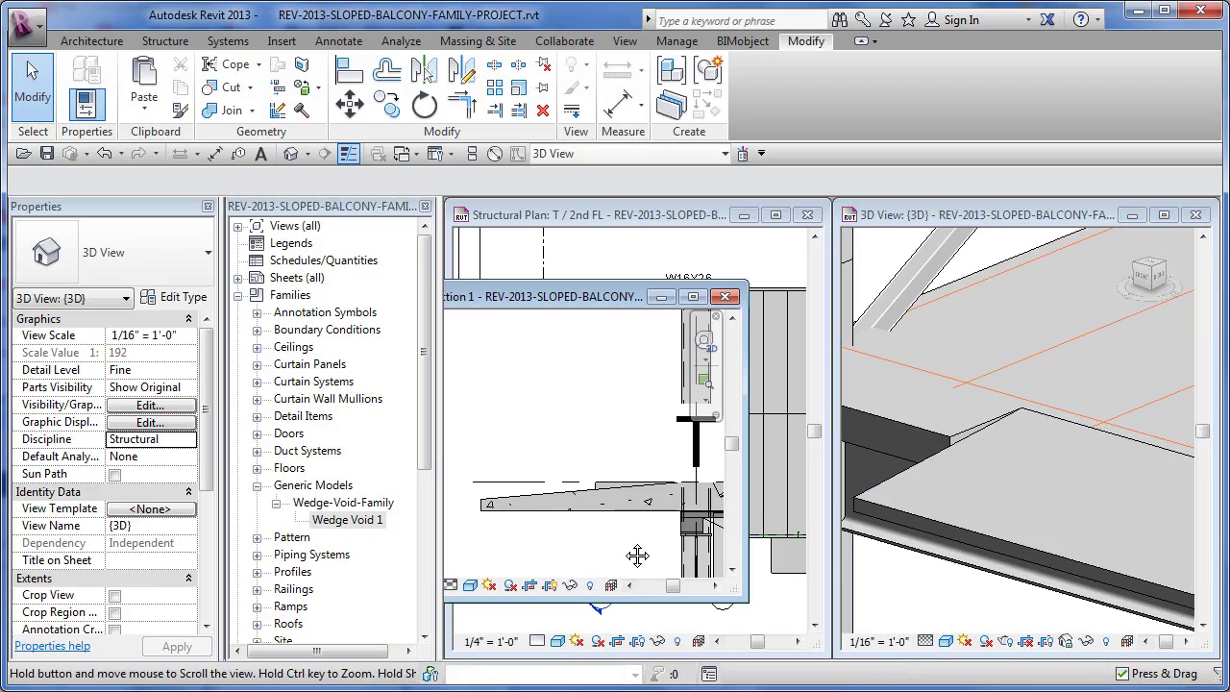
{"action": "scroll", "coordinate": [637, 555], "scroll_direction": "up", "scroll_amount": 1}
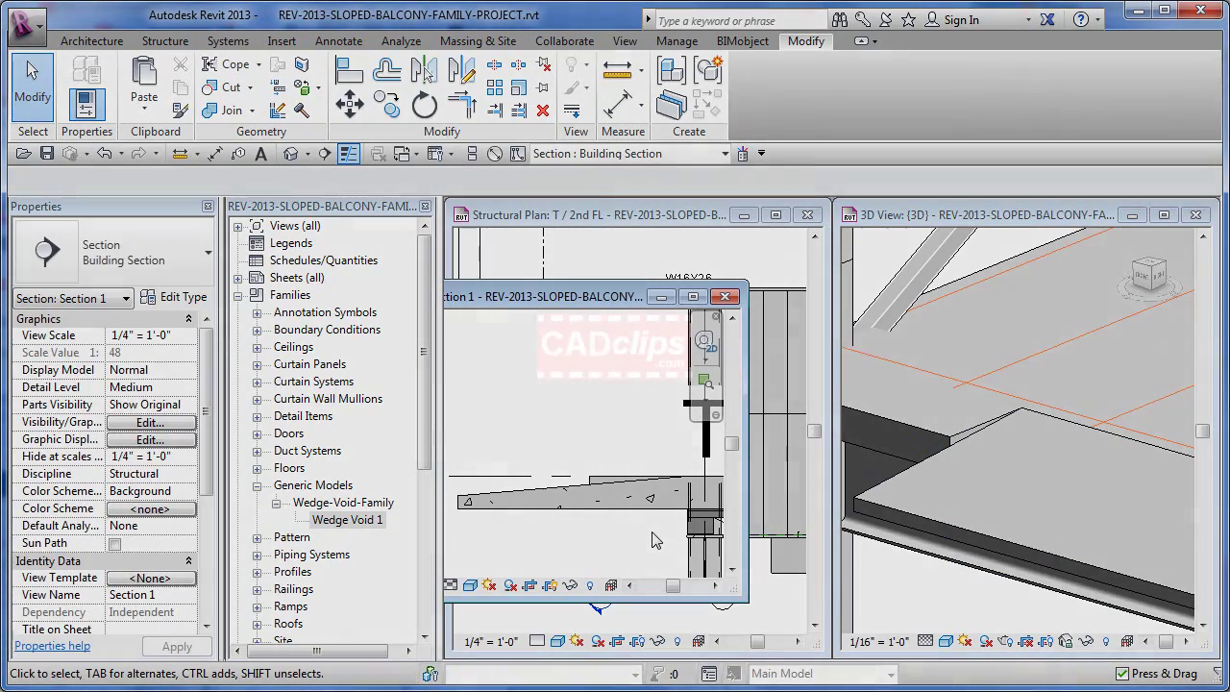